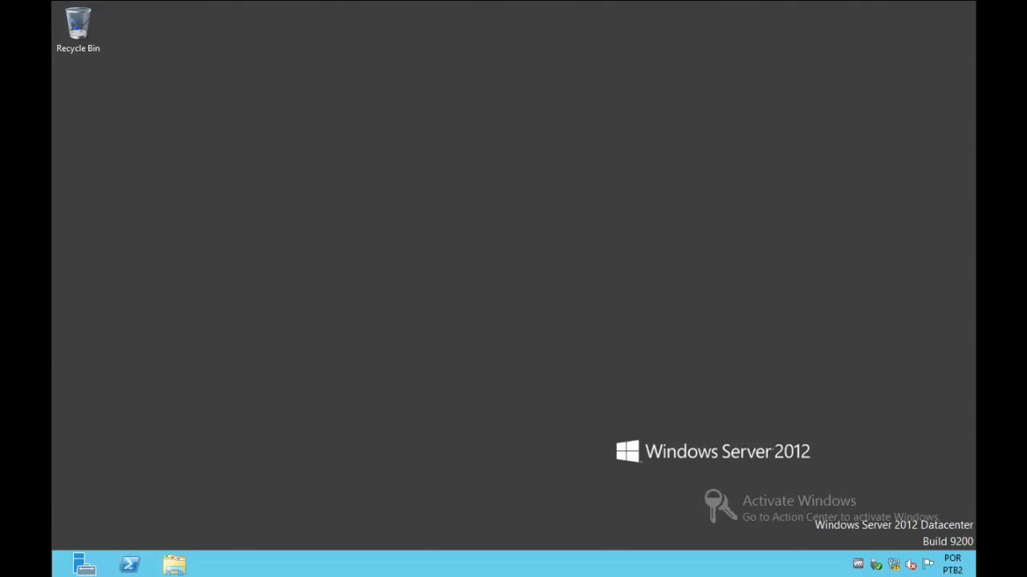
Open Performance Monitor from Server Manager and maximize its window
{"action": "left_click", "coordinate": [84, 565]}
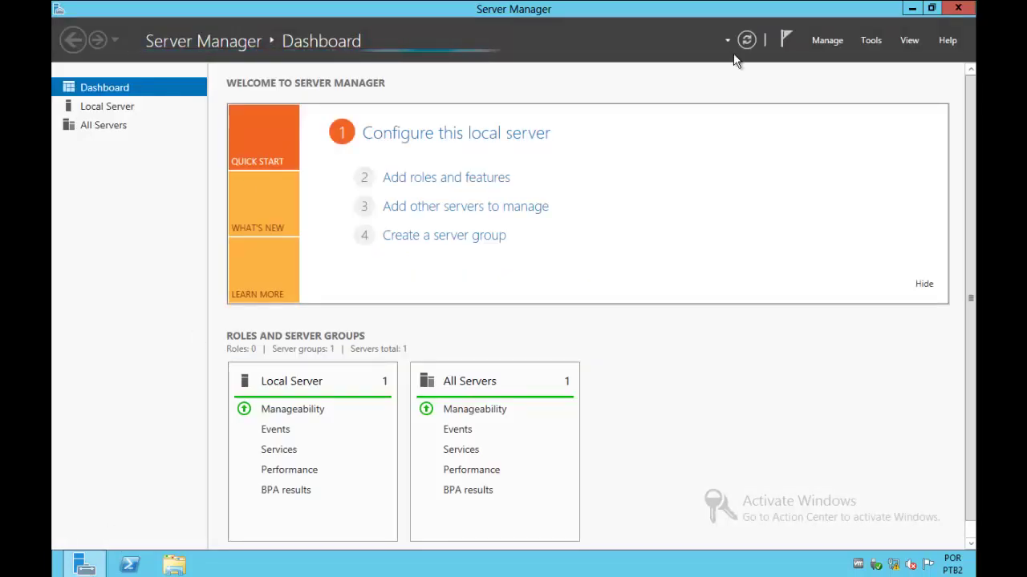
{"action": "left_click", "coordinate": [870, 40]}
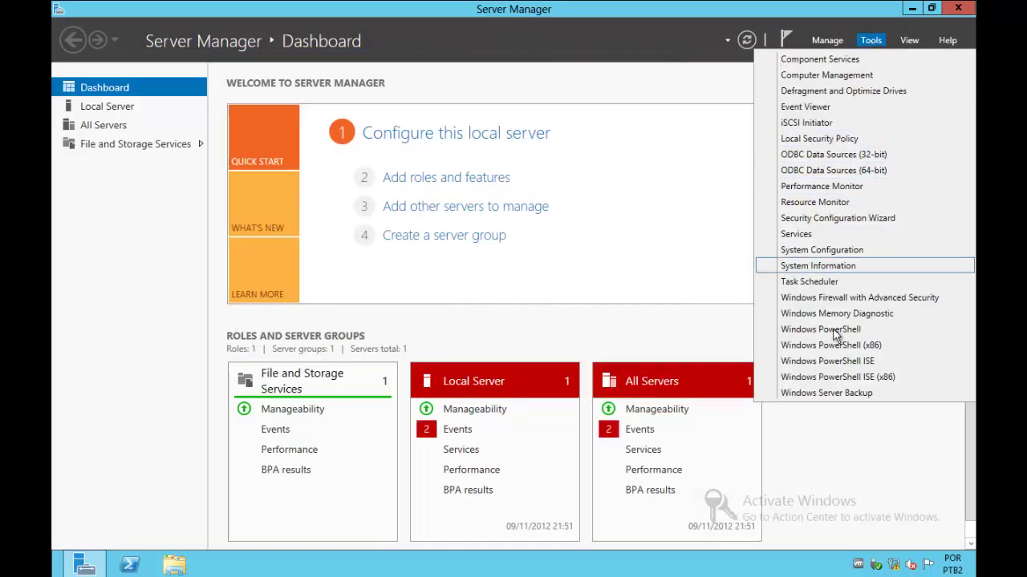
{"action": "left_click", "coordinate": [842, 187]}
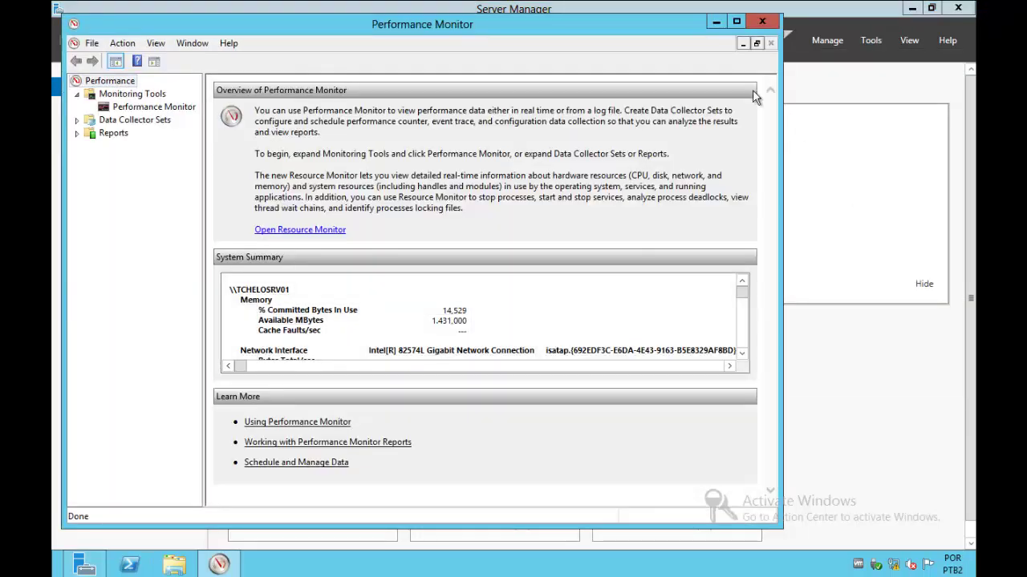
{"action": "left_click", "coordinate": [737, 22]}
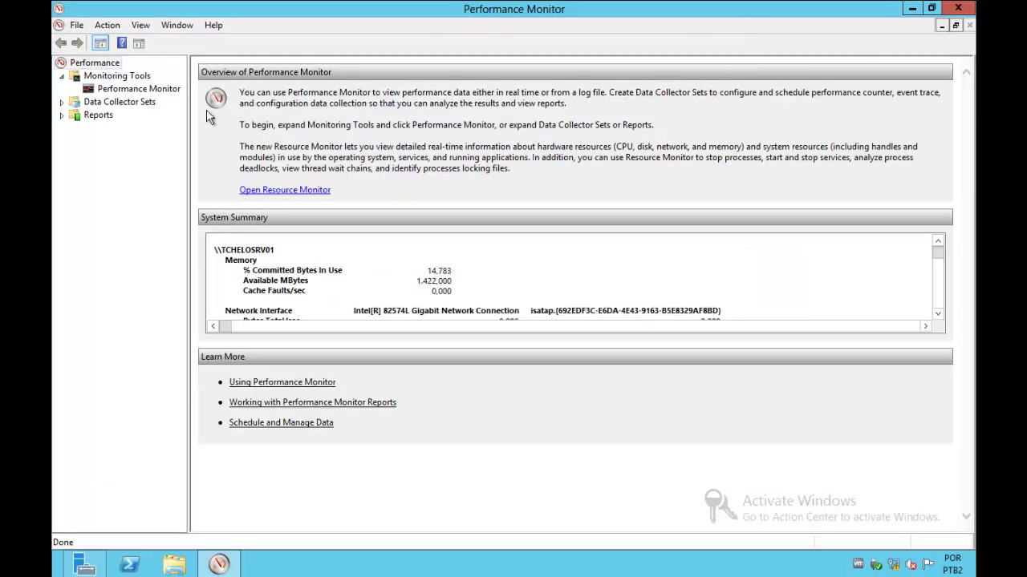
Start a new user-defined data collector set named "Perf Tchelotv" with the Create manually (Advanced) option
{"action": "left_click", "coordinate": [62, 102]}
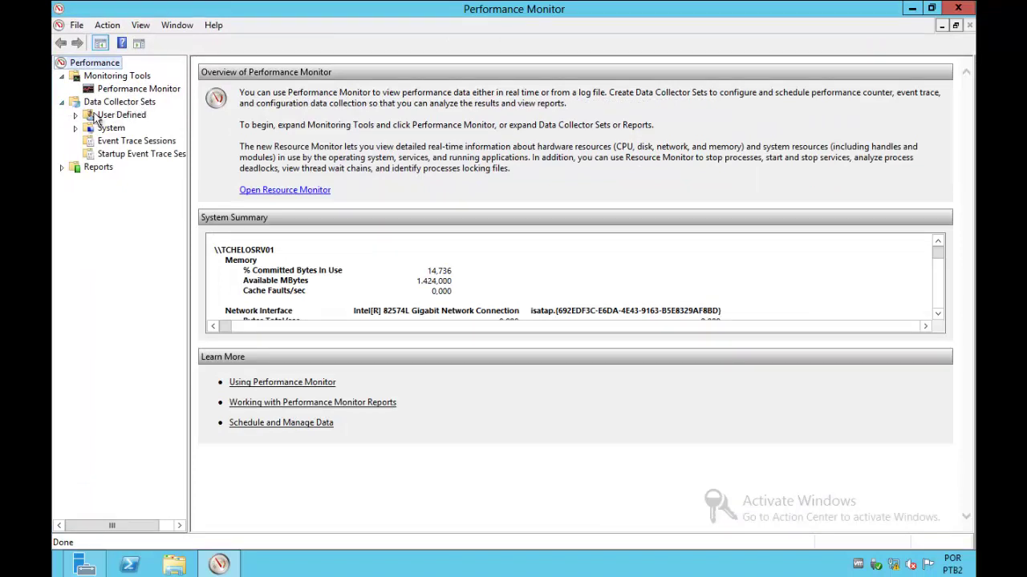
{"action": "left_click", "coordinate": [76, 115]}
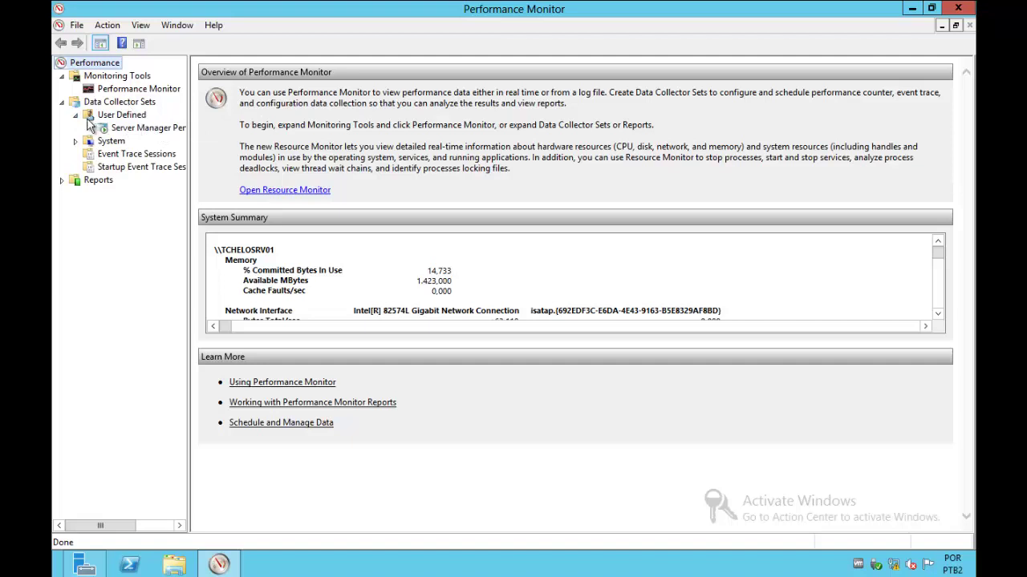
{"action": "left_click", "coordinate": [121, 116]}
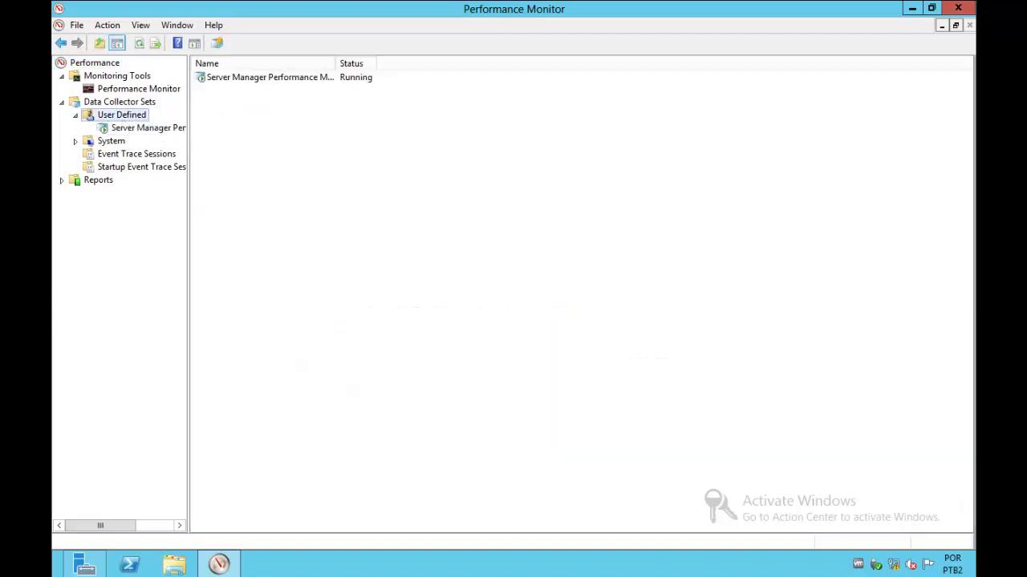
{"action": "right_click", "coordinate": [132, 118]}
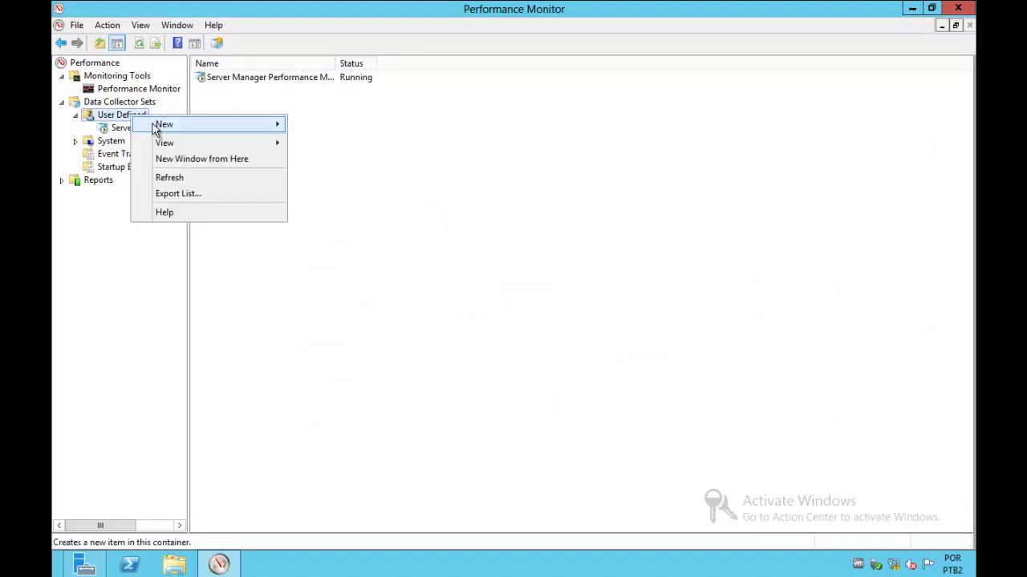
{"action": "mouse_move", "coordinate": [165, 128]}
{"action": "left_click", "coordinate": [340, 129]}
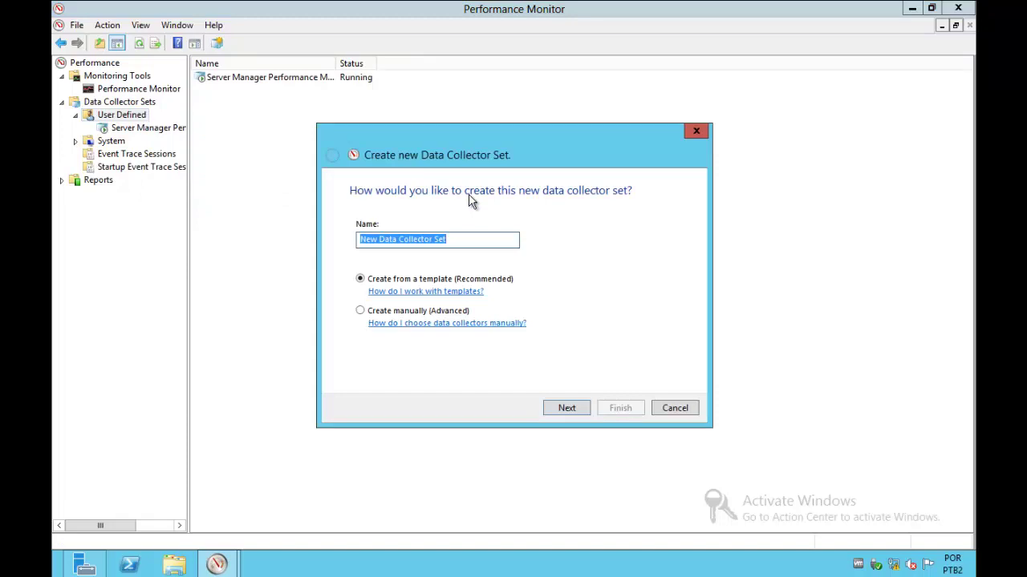
{"action": "type", "text": "Perf"}
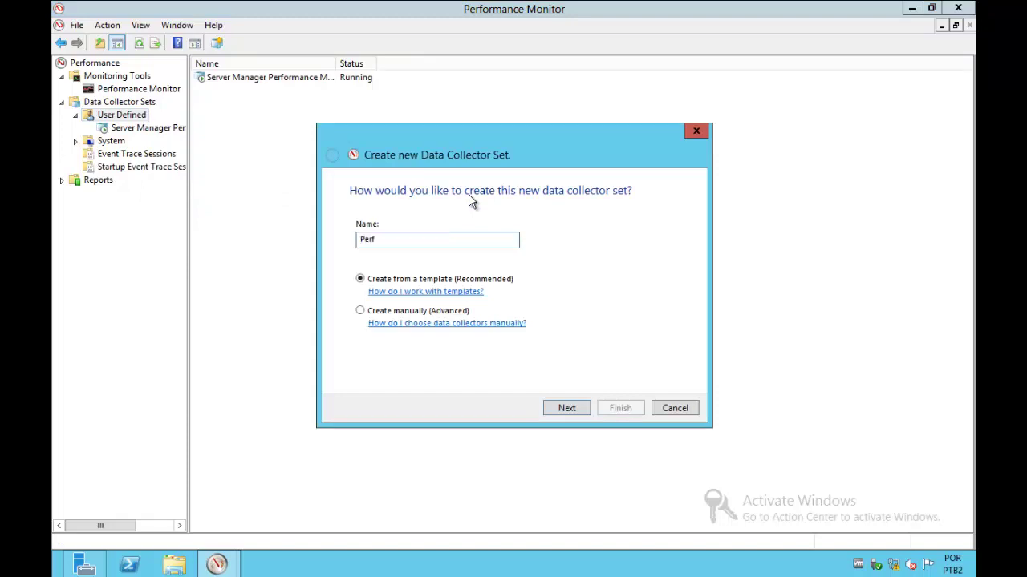
{"action": "type", "text": " Tchelotv"}
{"action": "left_click", "coordinate": [384, 310]}
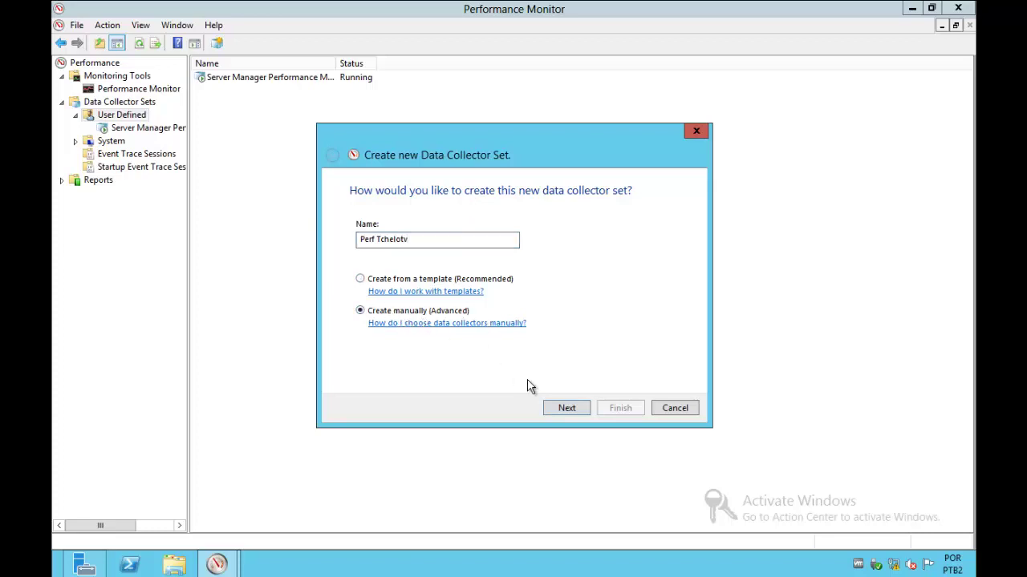
{"action": "left_click", "coordinate": [571, 409]}
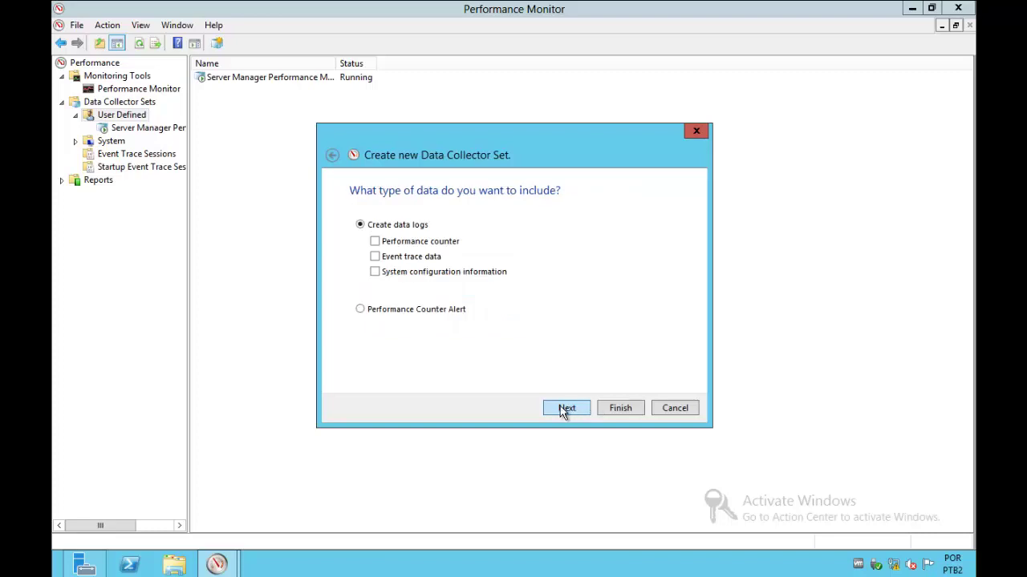
Include performance counter data logs in the set and add the Processor counter % Processor Time for the _Total instance
{"action": "left_click", "coordinate": [377, 242]}
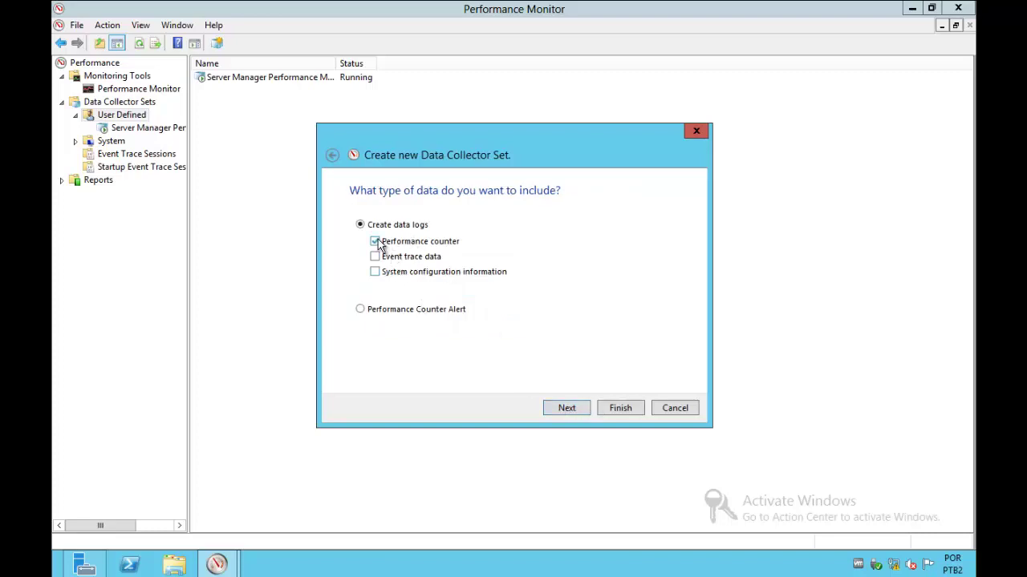
{"action": "left_click", "coordinate": [557, 412]}
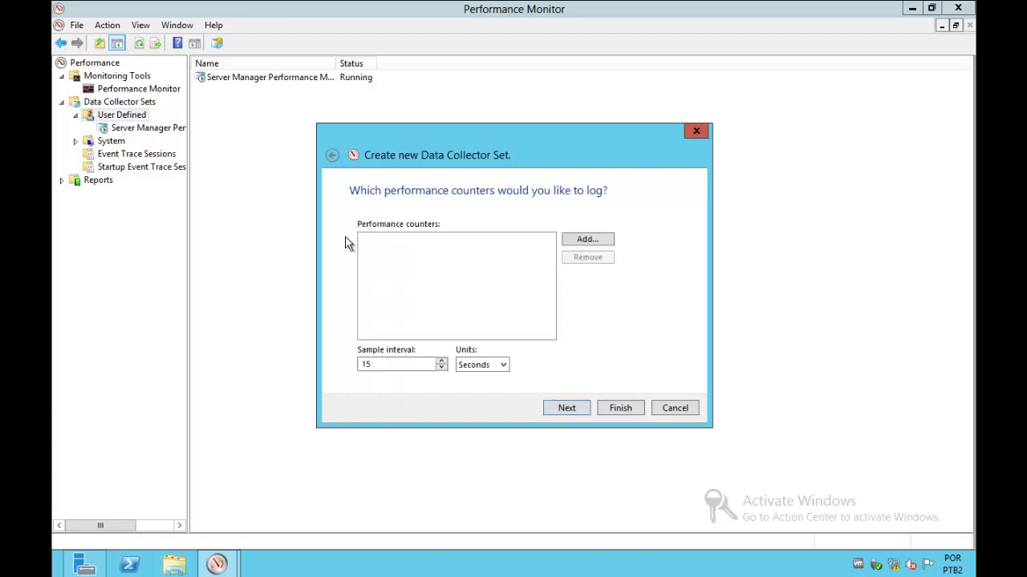
{"action": "left_click", "coordinate": [586, 240]}
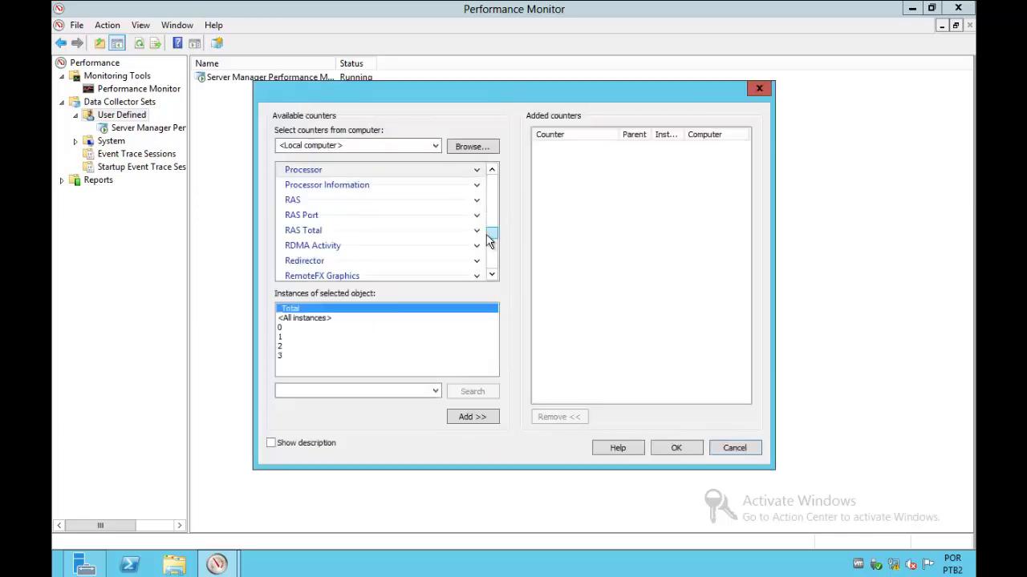
{"action": "left_click", "coordinate": [477, 173]}
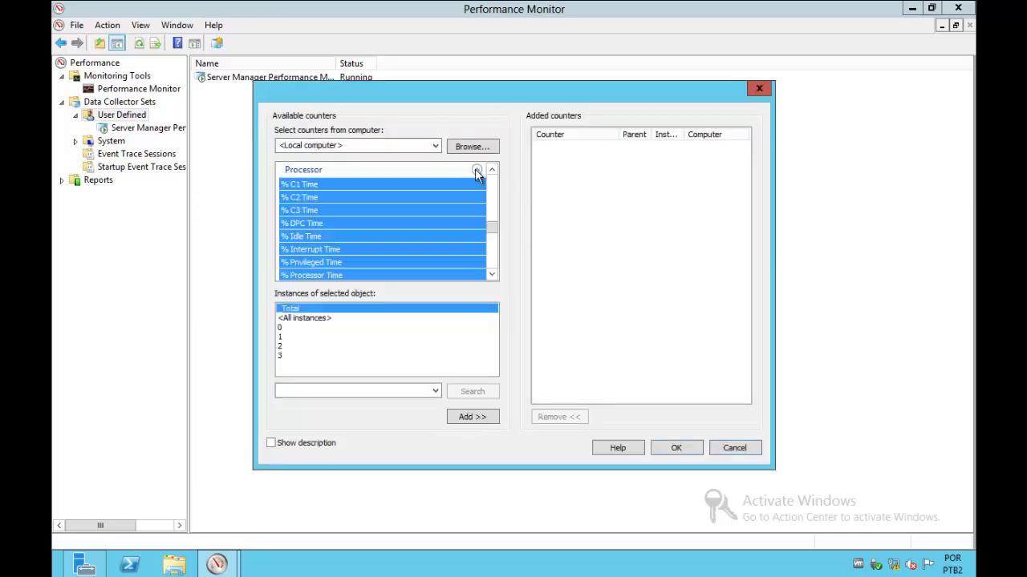
{"action": "left_click", "coordinate": [437, 238]}
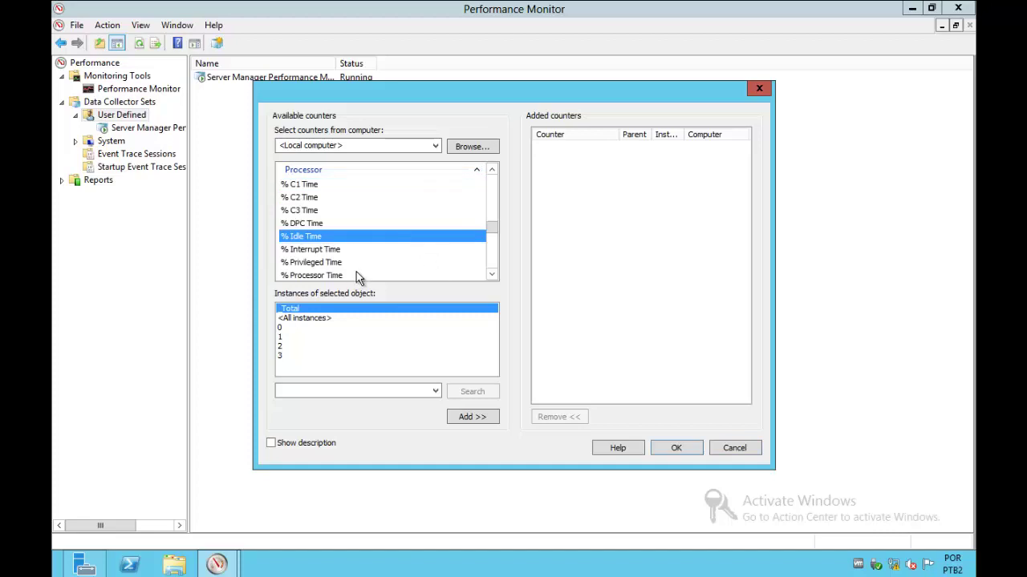
{"action": "left_click", "coordinate": [327, 275]}
{"action": "left_click", "coordinate": [471, 420]}
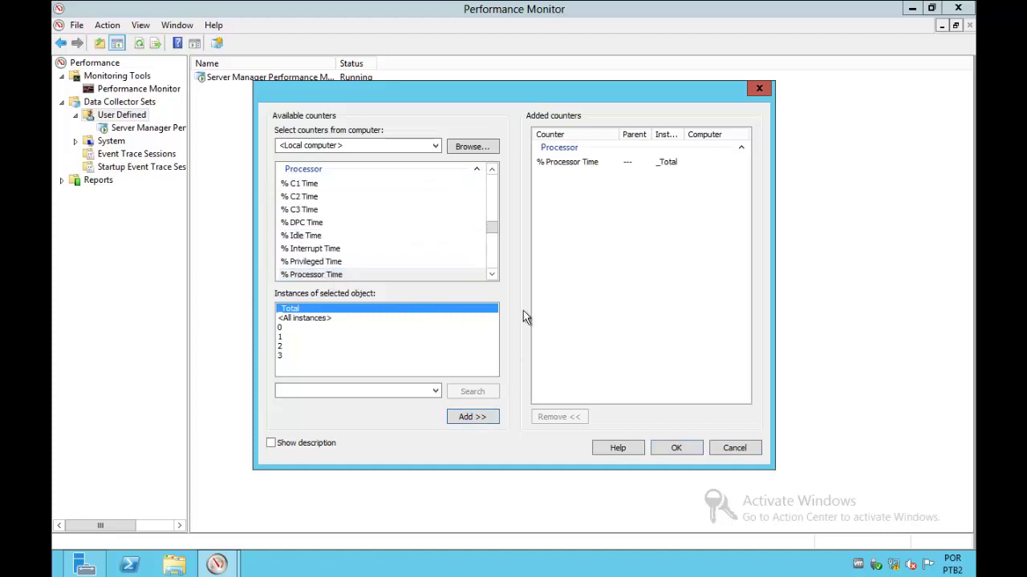
Add the Memory counter Available MBytes to the counters being logged
{"action": "left_click_drag", "start_coordinate": [491, 228], "coordinate": [491, 215]}
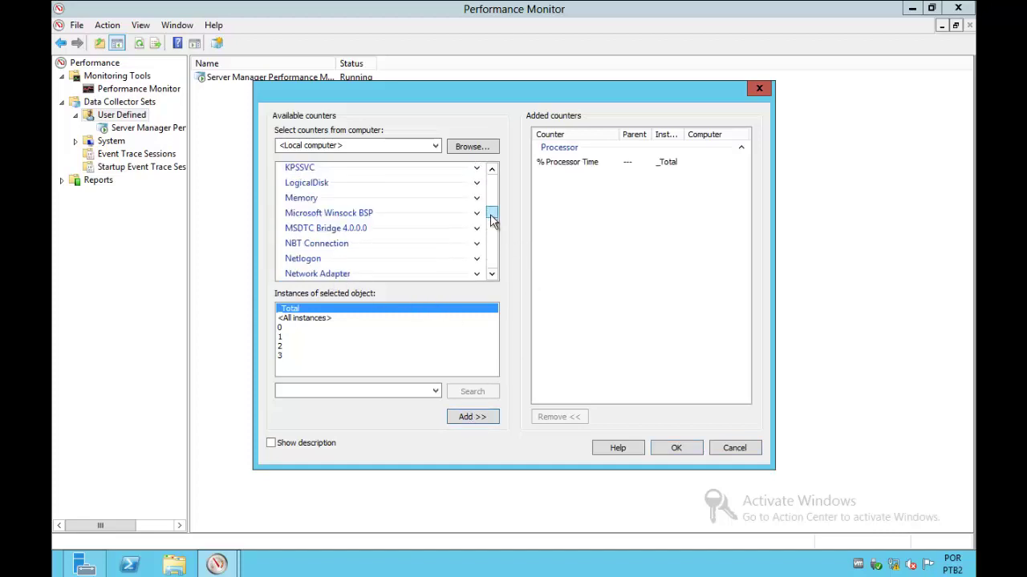
{"action": "left_click", "coordinate": [477, 197]}
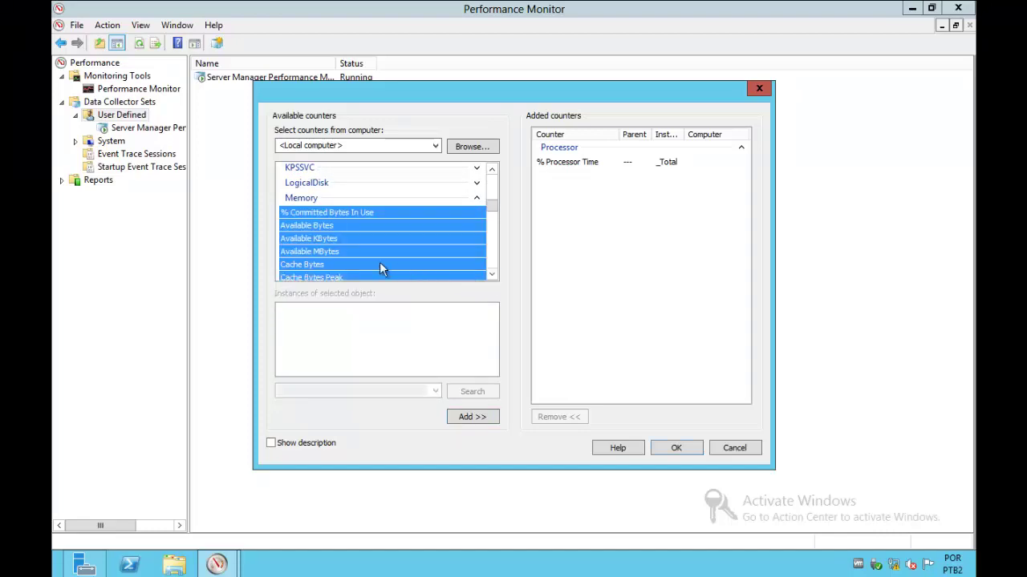
{"action": "left_click", "coordinate": [321, 252]}
{"action": "left_click", "coordinate": [466, 417]}
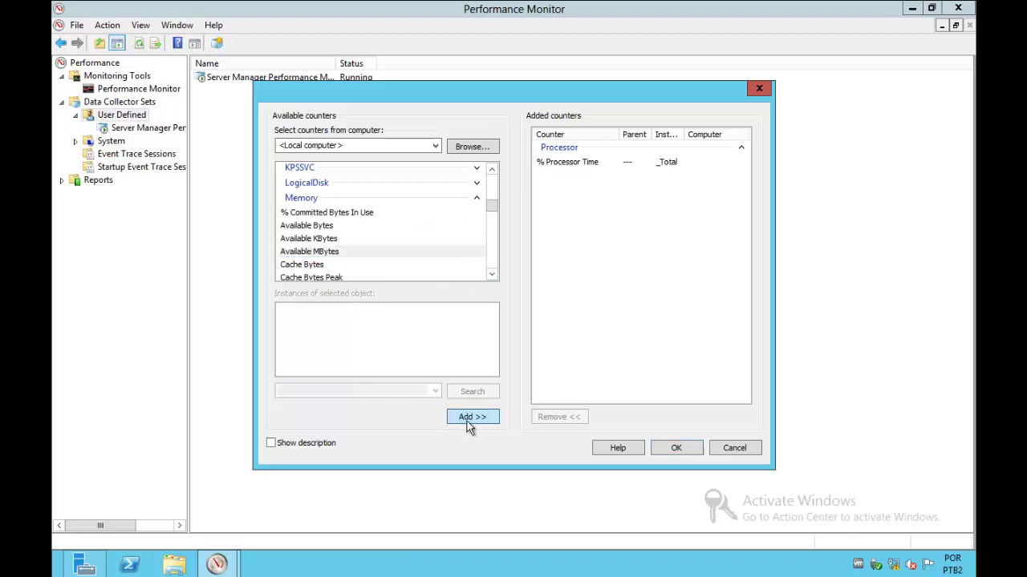
{"action": "left_click", "coordinate": [476, 199]}
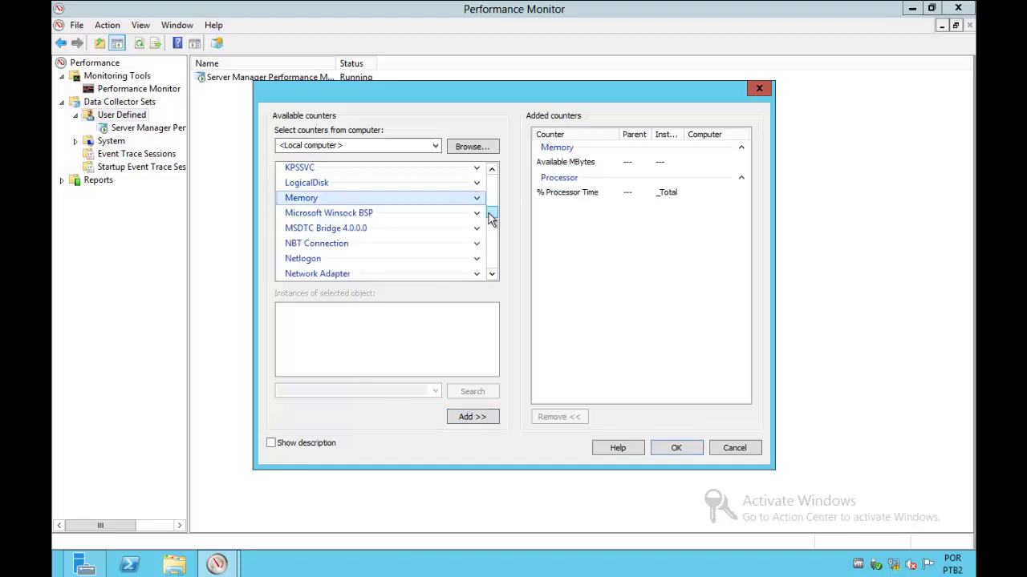
Add the LogicalDisk counter % Free Space for the _Total instance and confirm the counter selection
{"action": "left_click", "coordinate": [477, 184]}
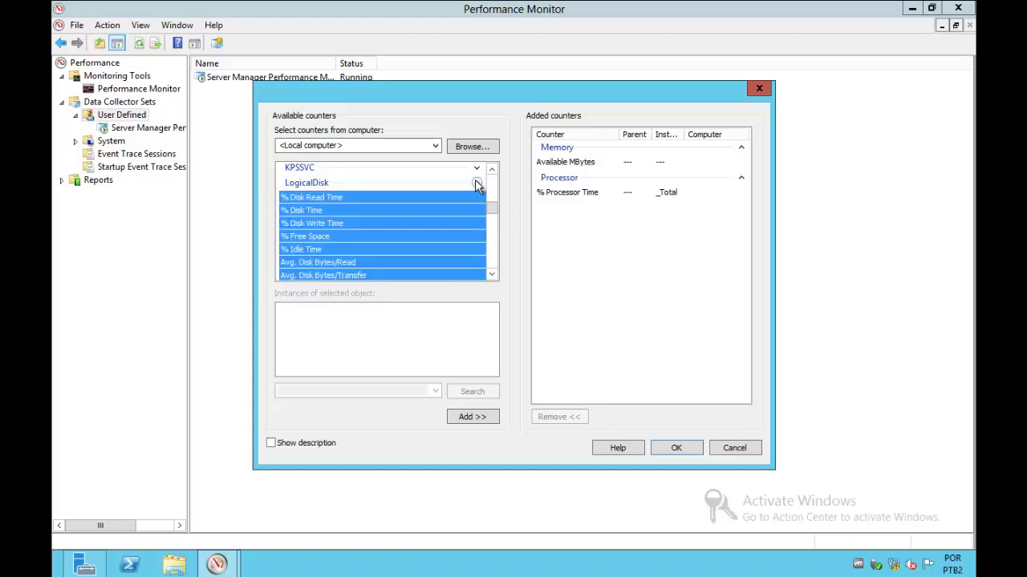
{"action": "left_click", "coordinate": [333, 236]}
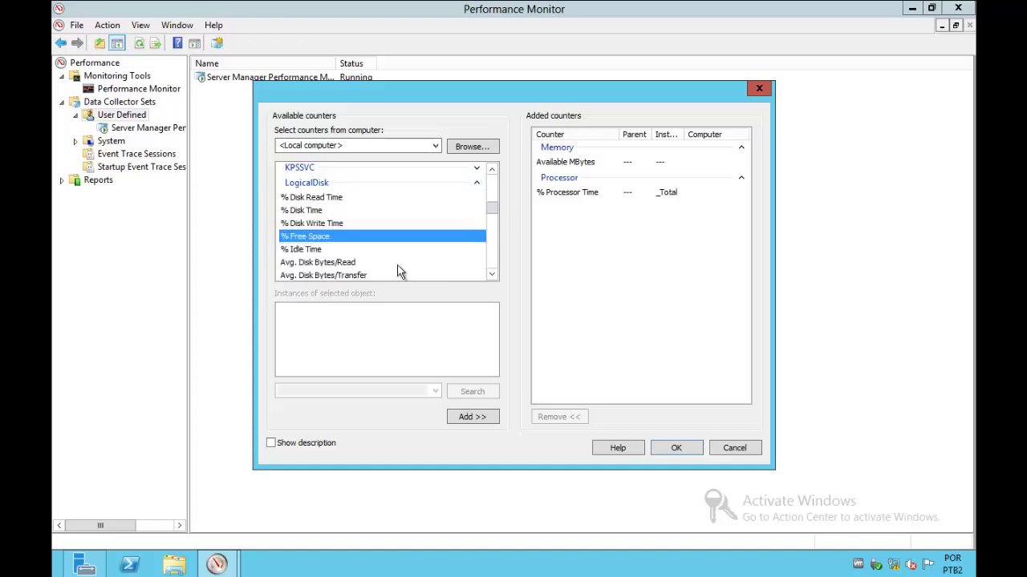
{"action": "left_click", "coordinate": [473, 418]}
{"action": "left_click", "coordinate": [348, 239]}
{"action": "left_click", "coordinate": [471, 419]}
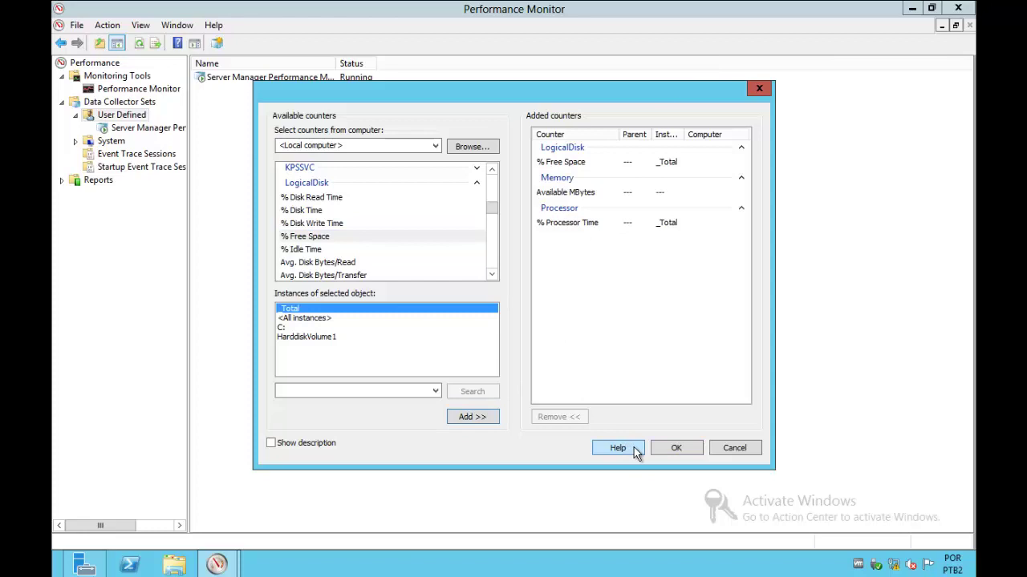
{"action": "left_click", "coordinate": [676, 449]}
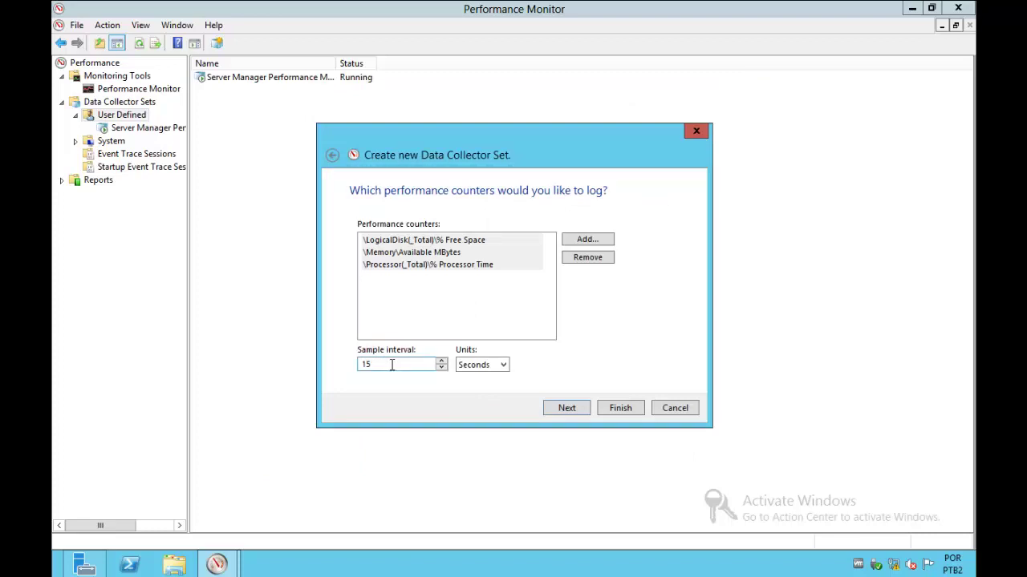
Keep the 15-second sample interval and the default root directory, and finish the data collector set with Save and close
{"action": "left_click", "coordinate": [503, 366]}
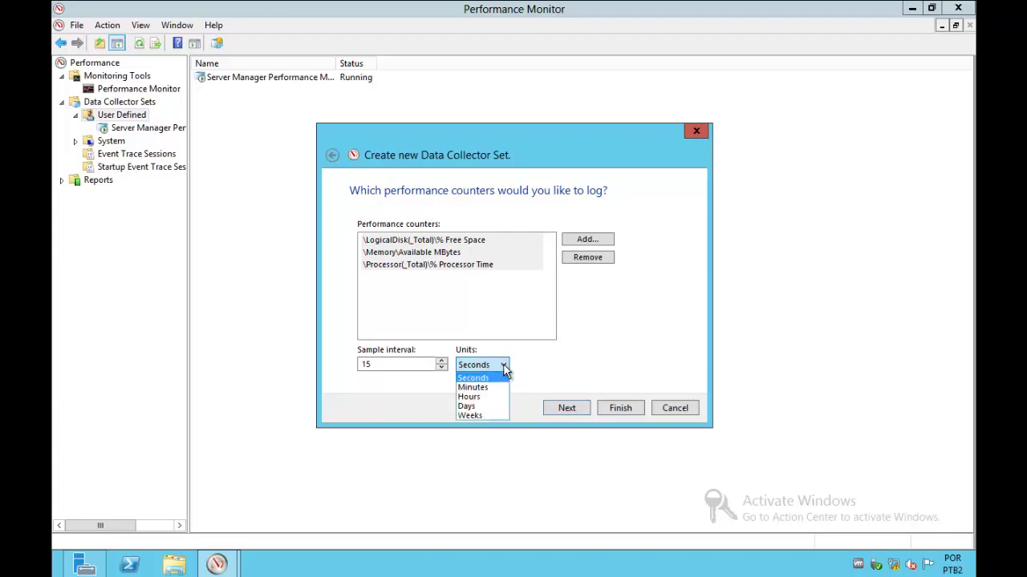
{"action": "left_click", "coordinate": [505, 367]}
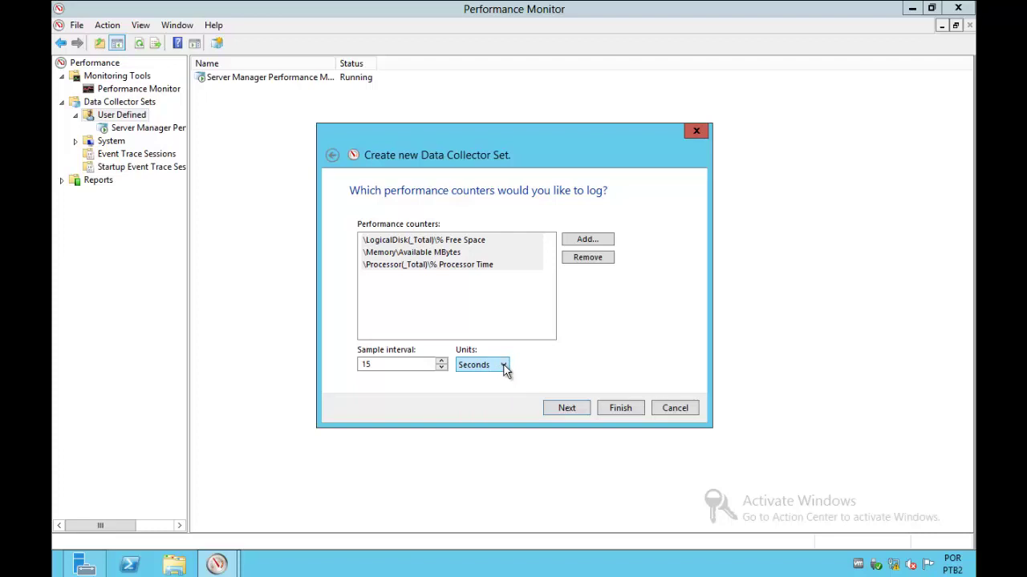
{"action": "left_click", "coordinate": [379, 366]}
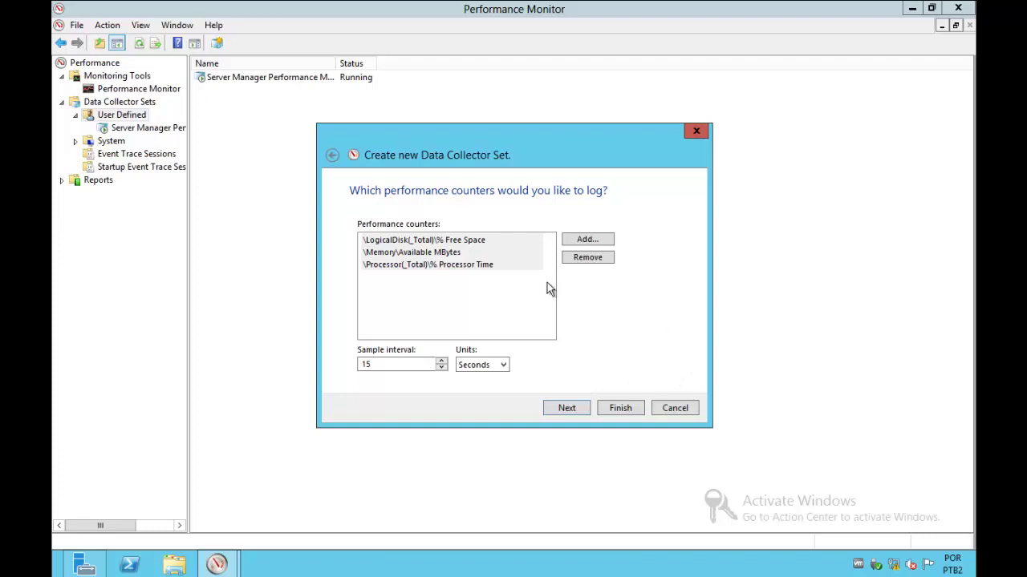
{"action": "left_click", "coordinate": [566, 410]}
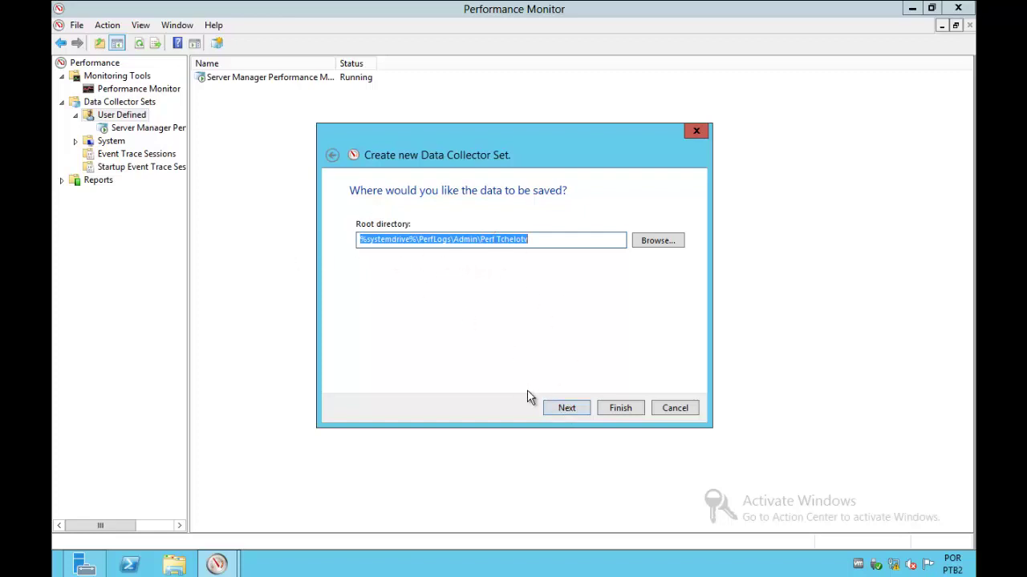
{"action": "left_click", "coordinate": [563, 410]}
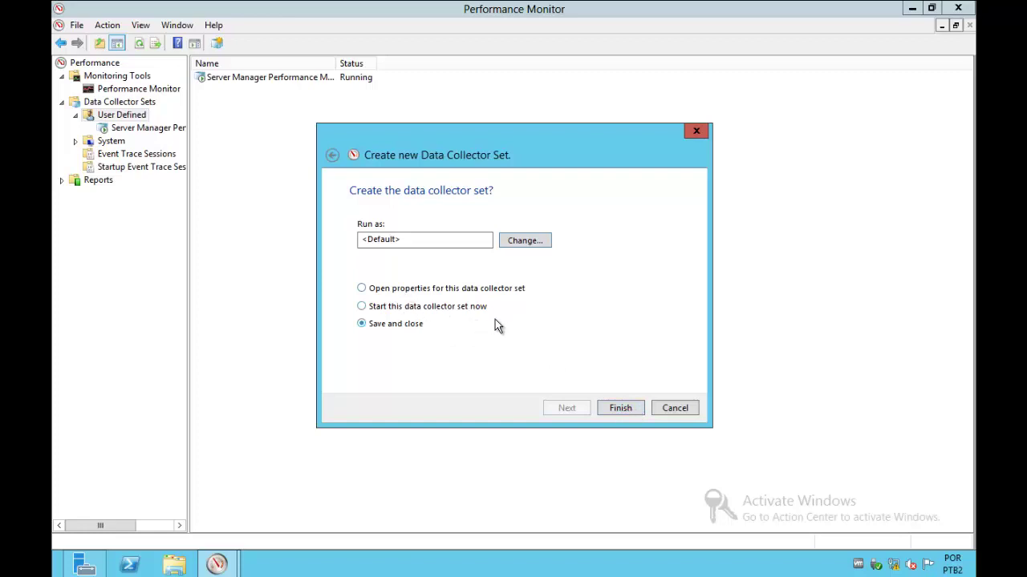
{"action": "left_click", "coordinate": [620, 408]}
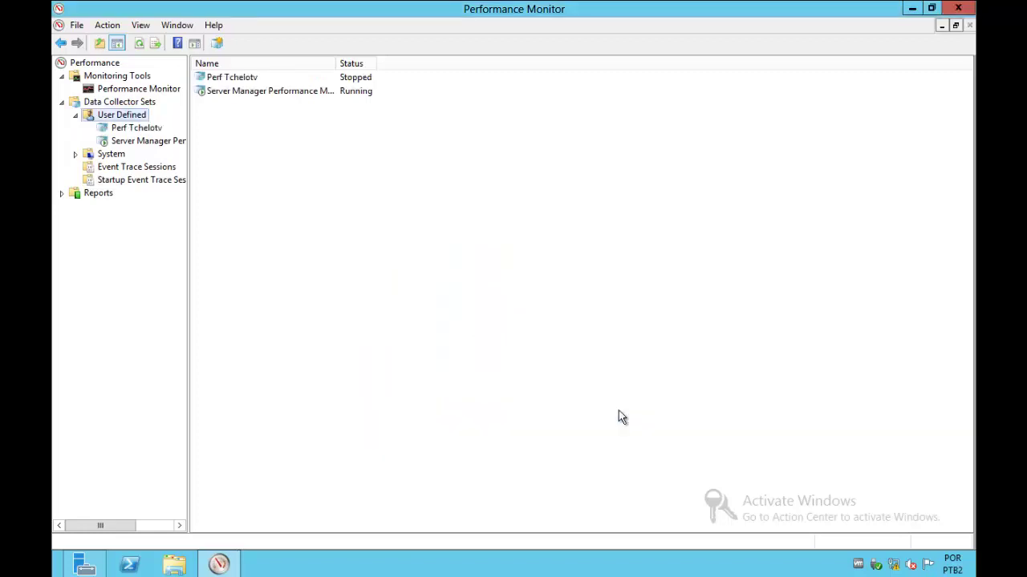
Open the DataCollector01 properties in the Perf Tchelotv set and look through the counters available for adding
{"action": "left_click", "coordinate": [144, 130]}
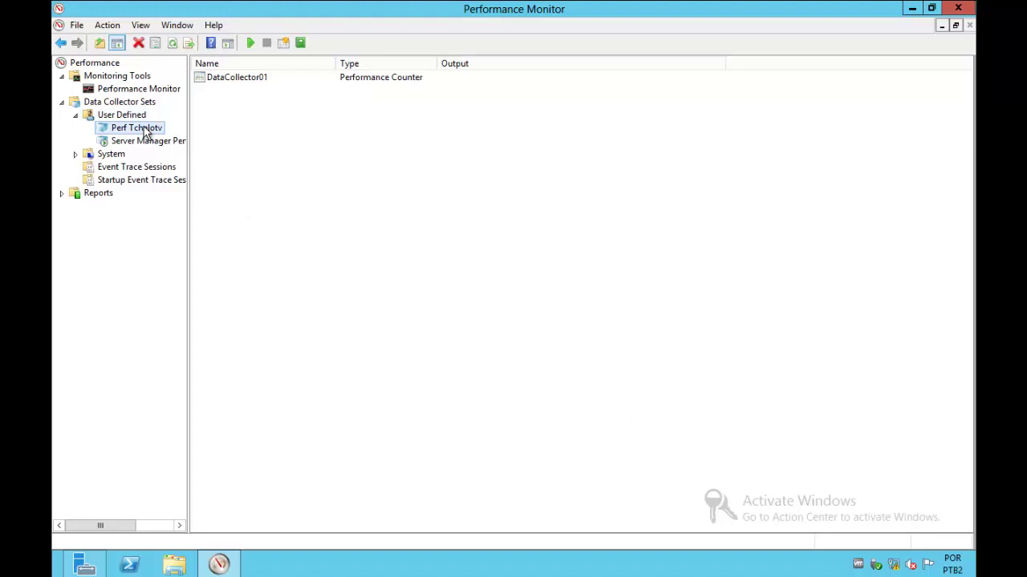
{"action": "double_click", "coordinate": [239, 78]}
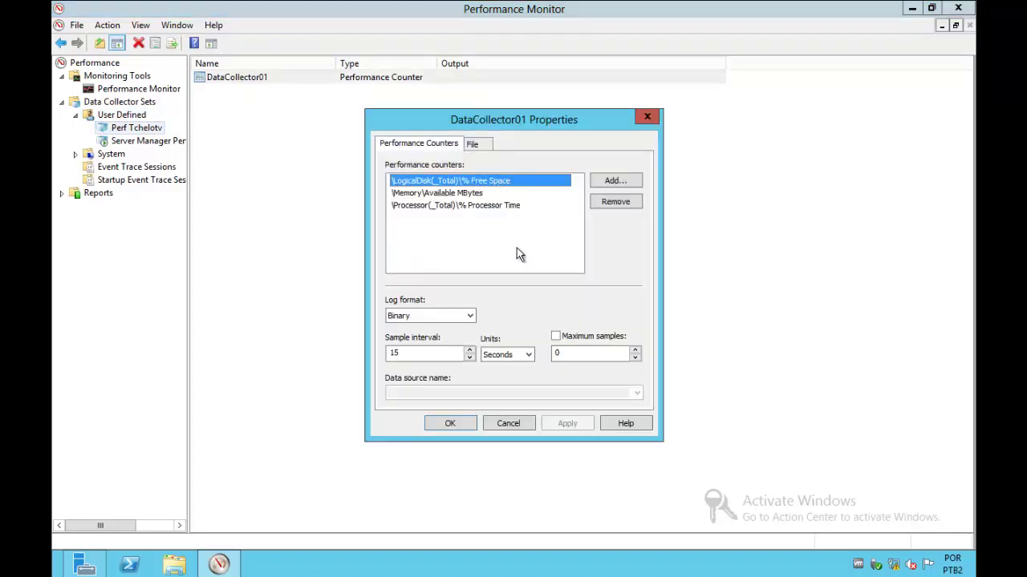
{"action": "left_click", "coordinate": [608, 181]}
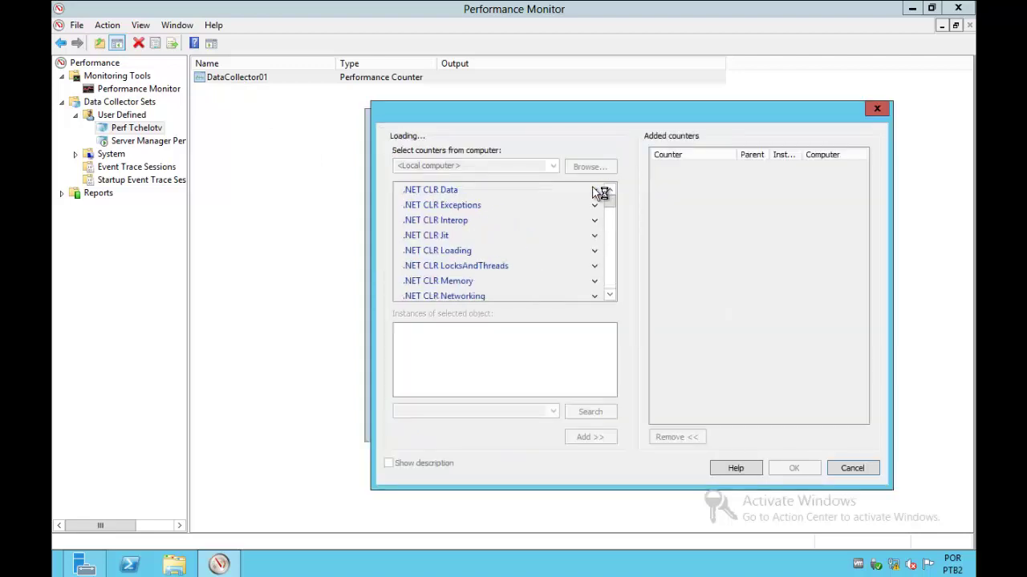
{"action": "left_click", "coordinate": [852, 468]}
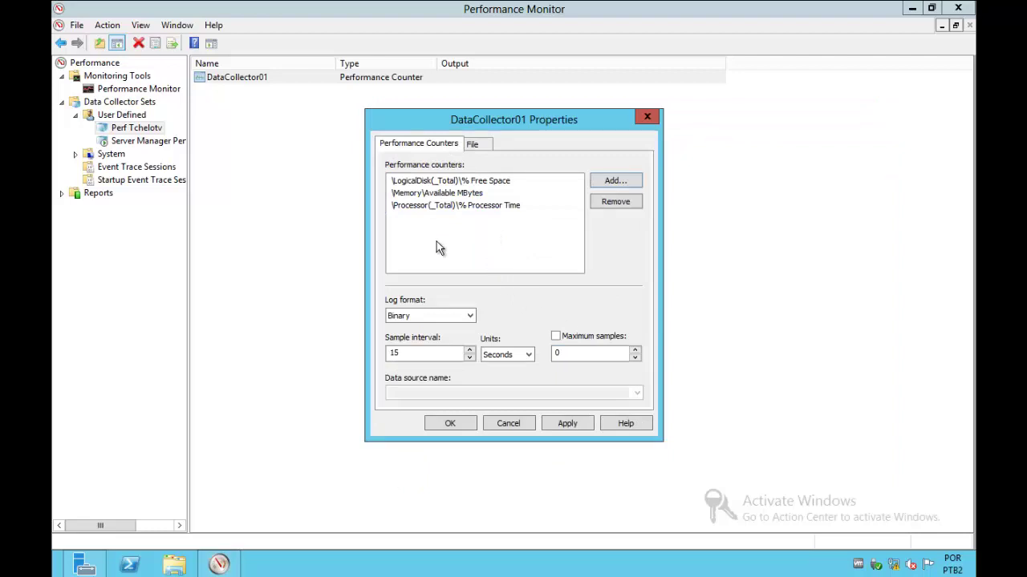
Set the log format of DataCollector01 to Comma Separated
{"action": "left_click", "coordinate": [445, 320]}
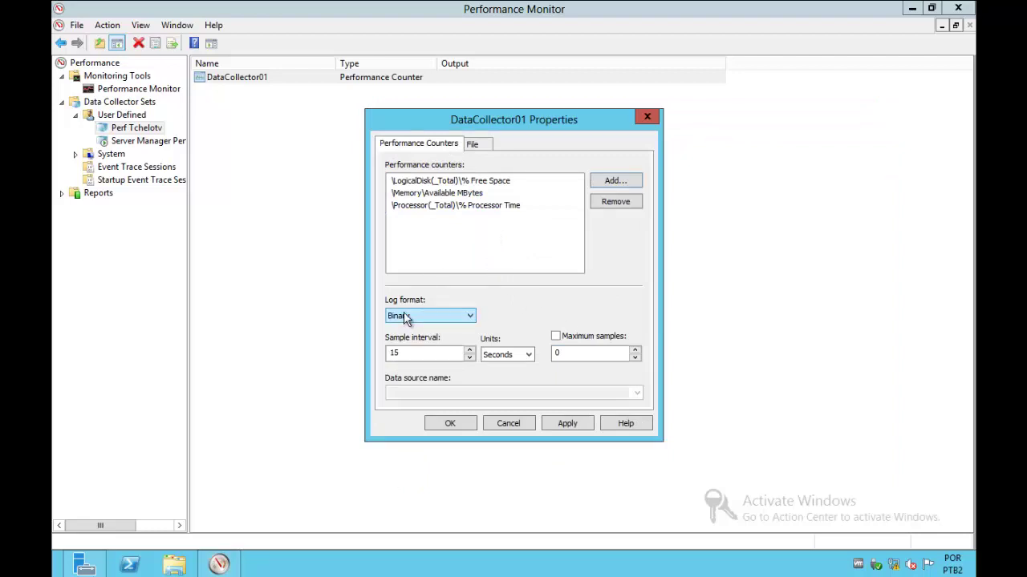
{"action": "left_click", "coordinate": [469, 317]}
{"action": "left_click", "coordinate": [450, 331]}
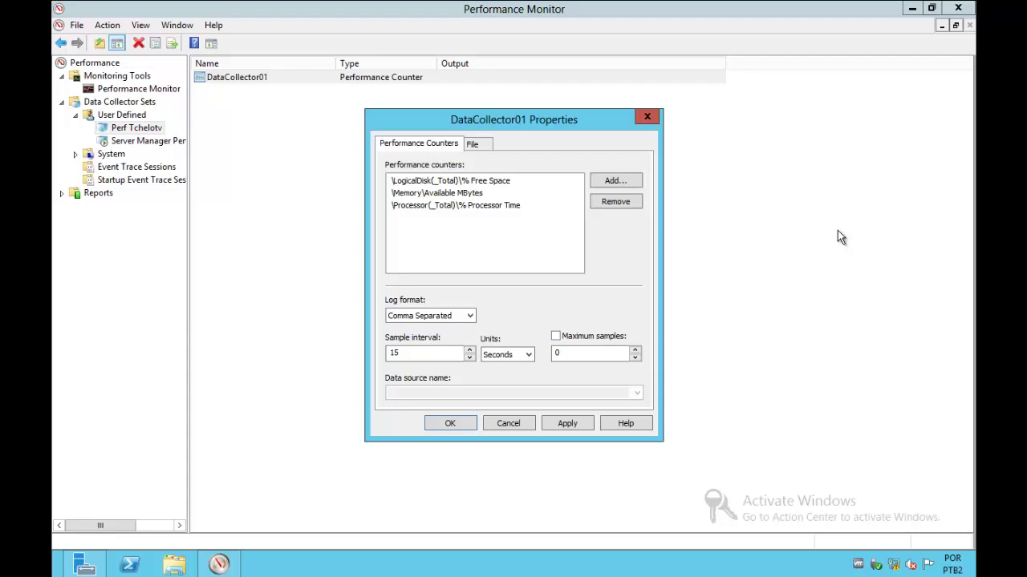
Set the log format of DataCollector01 back to Binary and confirm its properties
{"action": "left_click", "coordinate": [471, 317]}
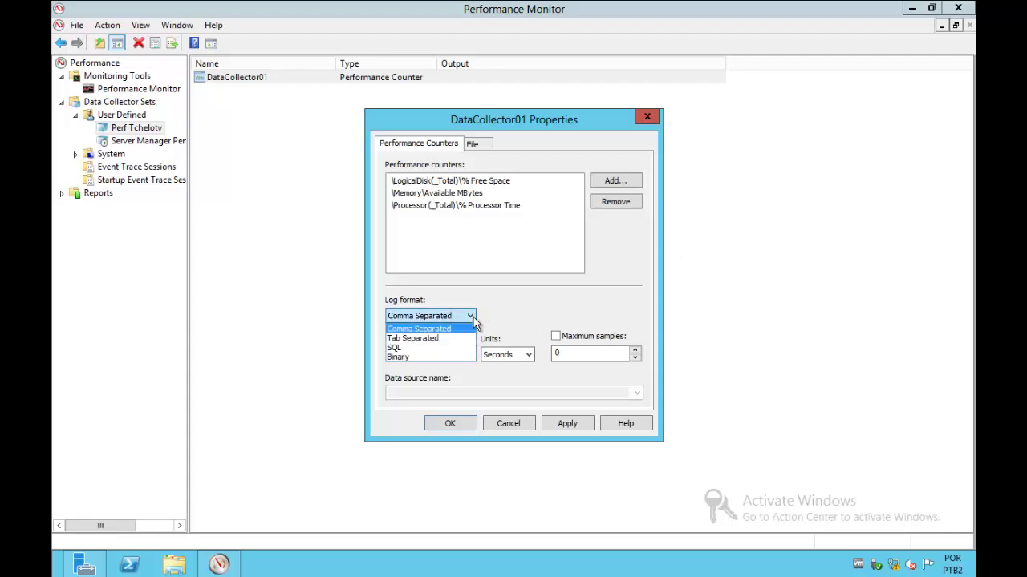
{"action": "left_click", "coordinate": [421, 357]}
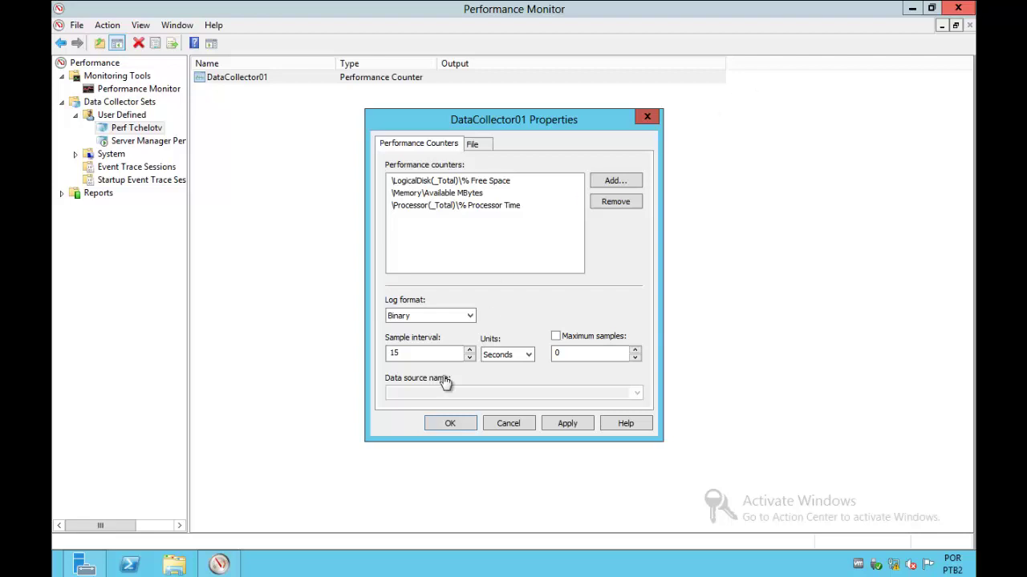
{"action": "left_click", "coordinate": [452, 424]}
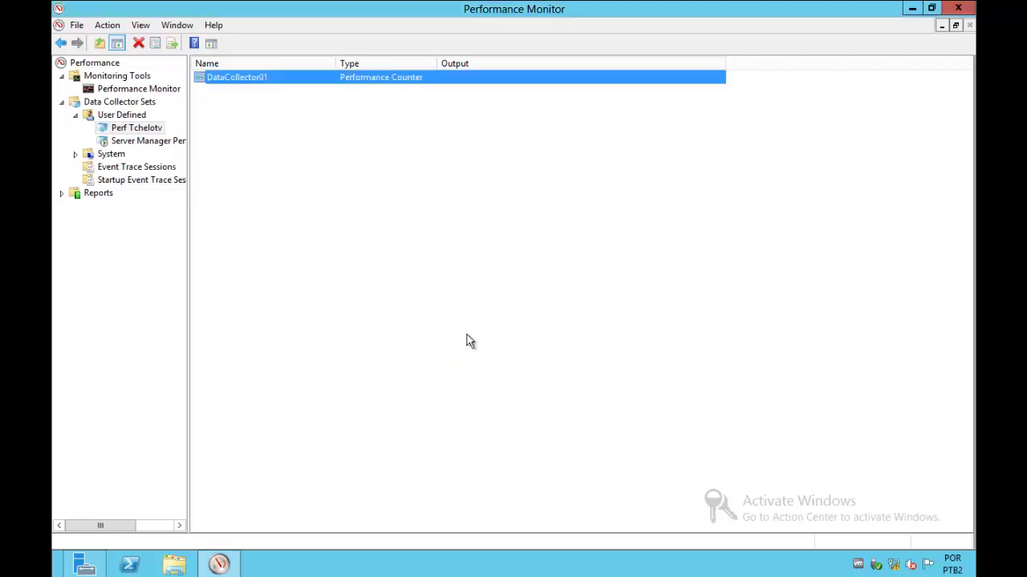
Start the Perf Tchelotv data collector set
{"action": "left_click", "coordinate": [136, 130]}
{"action": "right_click", "coordinate": [137, 130]}
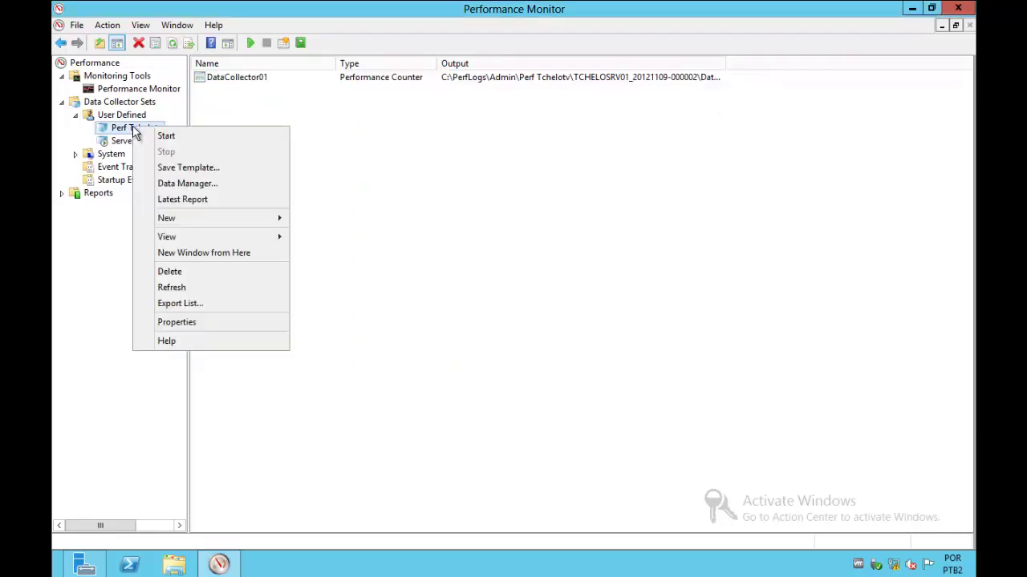
{"action": "left_click", "coordinate": [165, 138]}
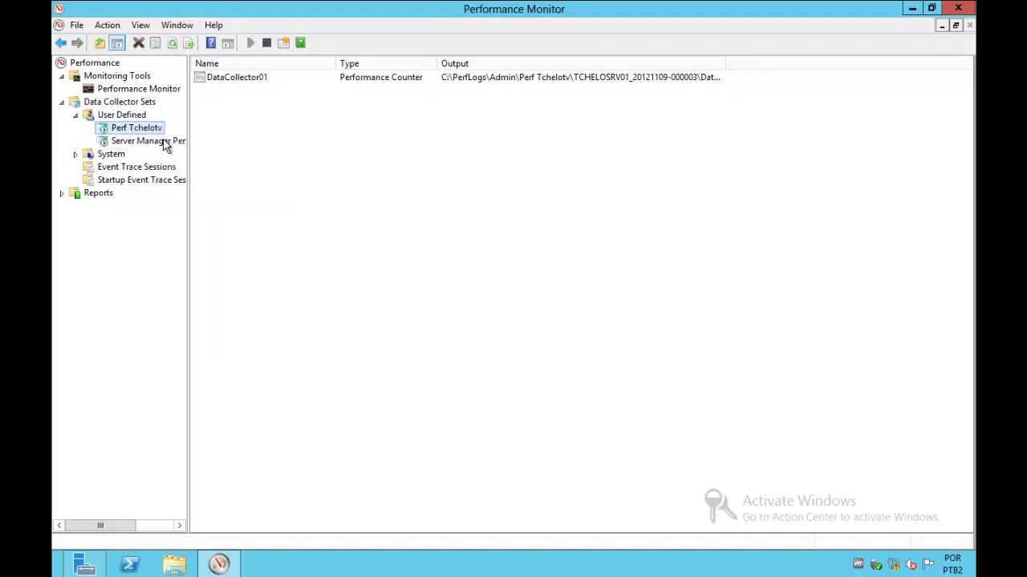
{"action": "left_click", "coordinate": [250, 198]}
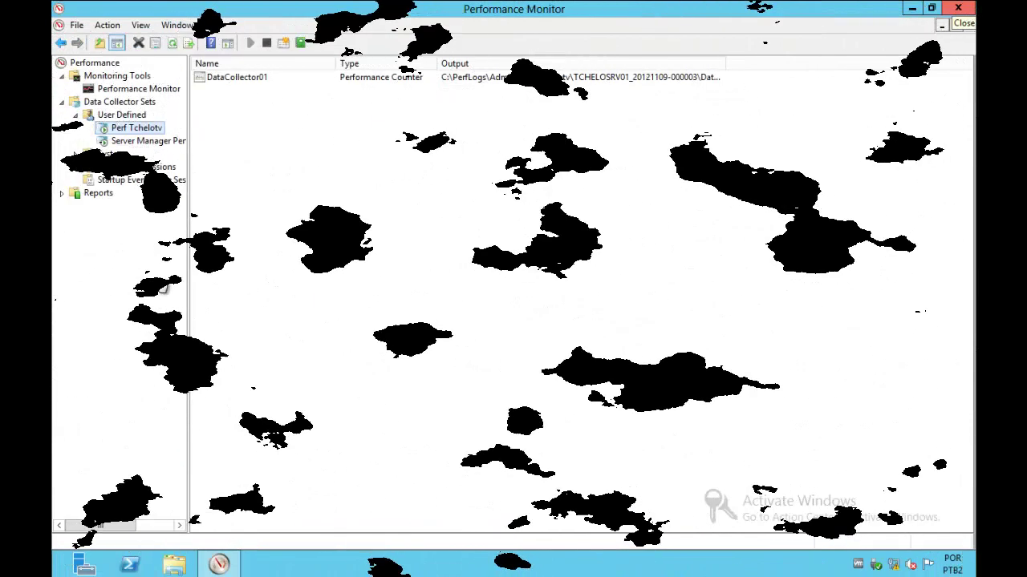
Open the properties of the Perf Tchelotv data collector set and view its schedule settings
{"action": "right_click", "coordinate": [148, 133]}
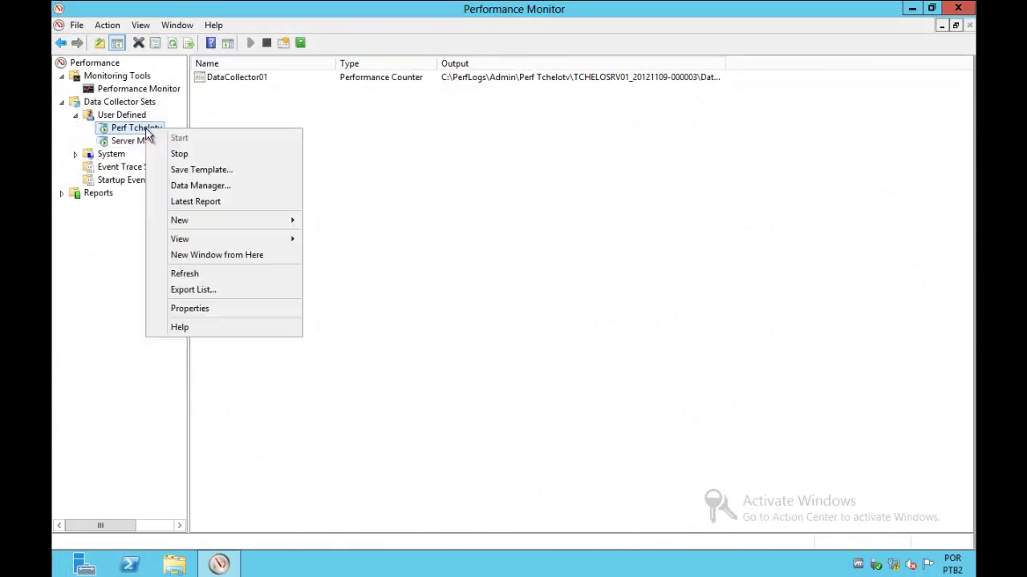
{"action": "left_click", "coordinate": [193, 311]}
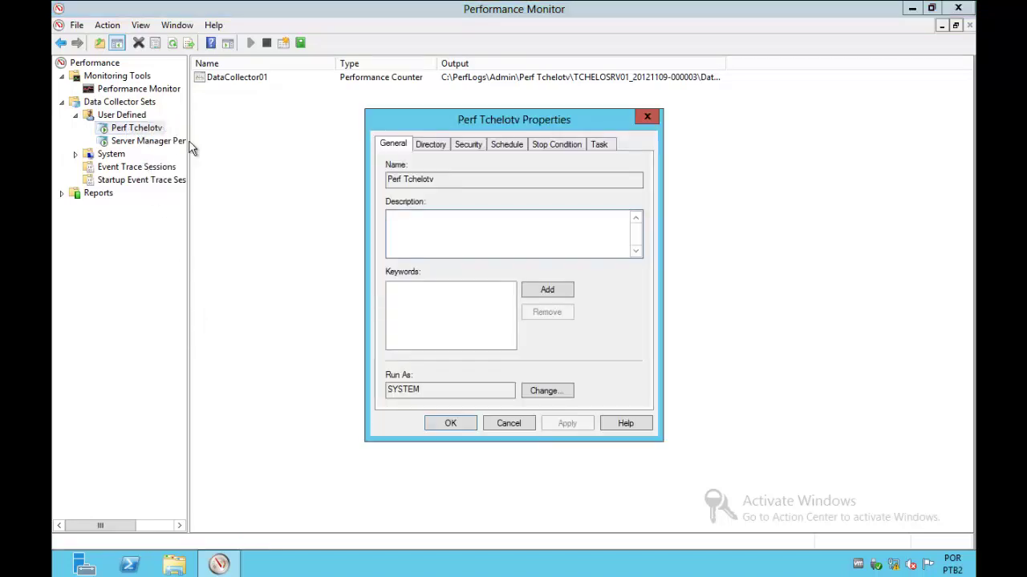
{"action": "left_click", "coordinate": [510, 146]}
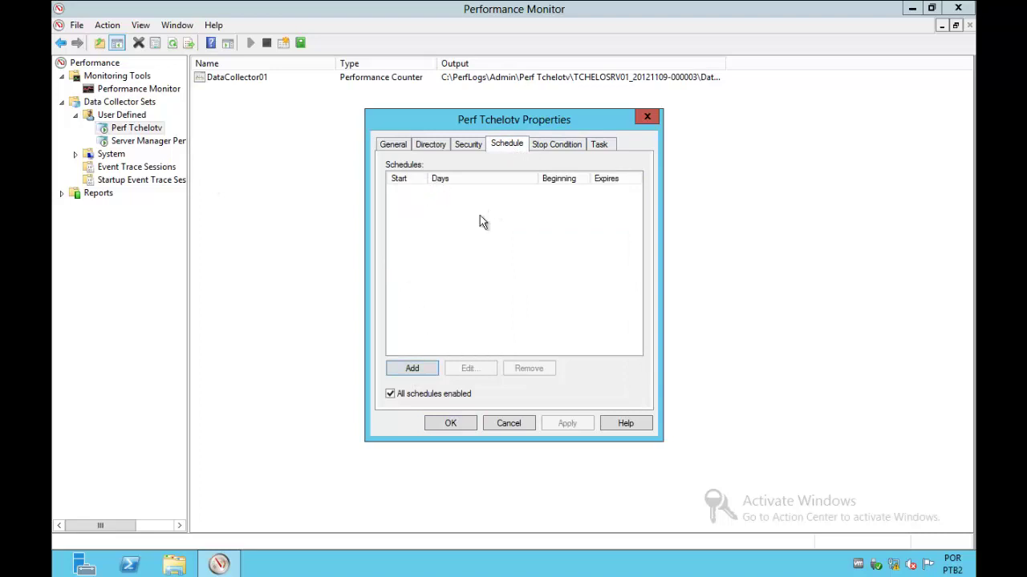
Try out a new schedule for the set with expiration date 16/11/2012, and cancel it
{"action": "left_click", "coordinate": [410, 367]}
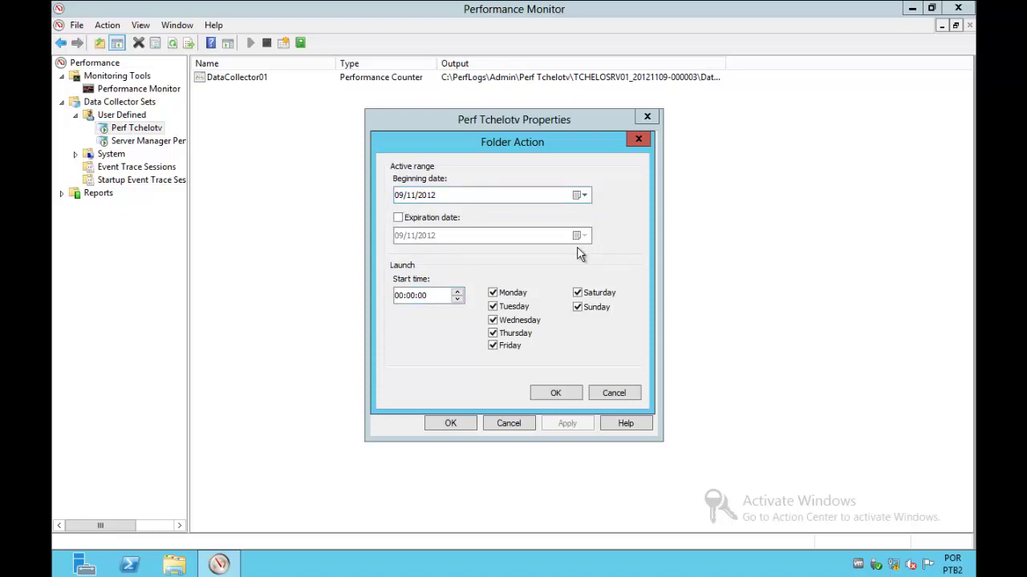
{"action": "left_click", "coordinate": [428, 217]}
{"action": "left_click", "coordinate": [580, 236]}
{"action": "left_click", "coordinate": [558, 306]}
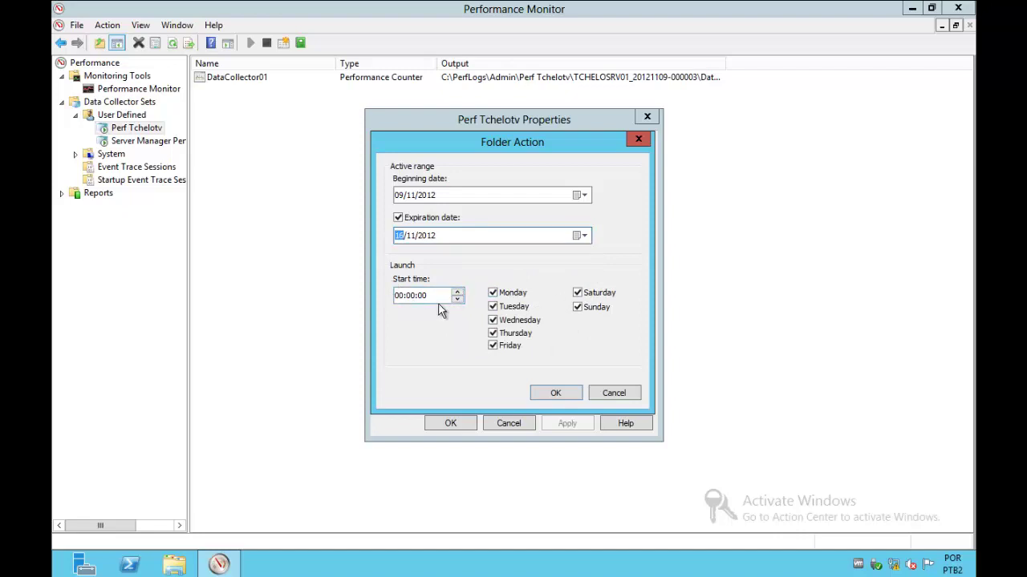
{"action": "left_click", "coordinate": [603, 395]}
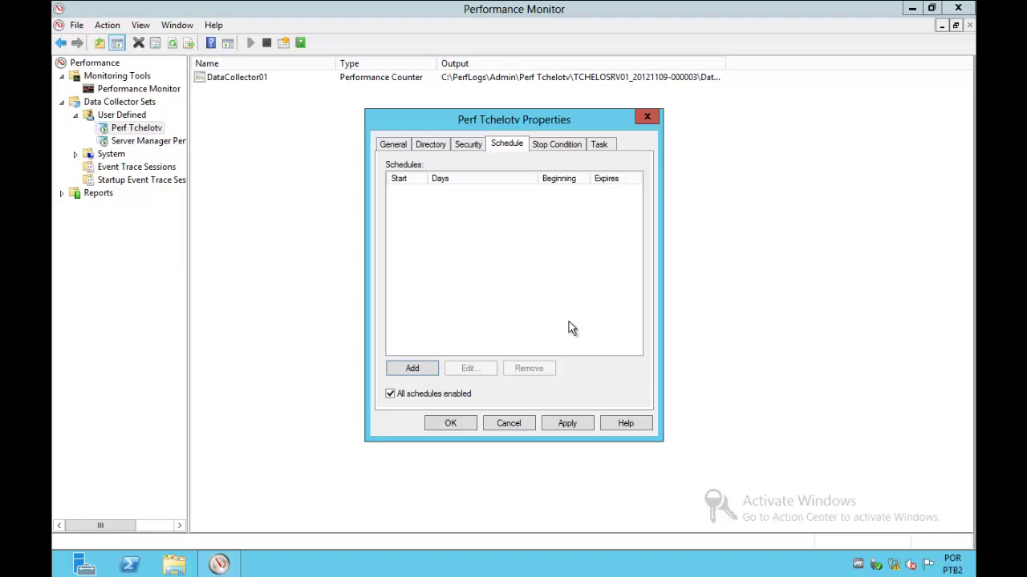
In the set's stop conditions, enable a maximum size of 250 MB and restarting the data collector set at limits
{"action": "left_click", "coordinate": [555, 148]}
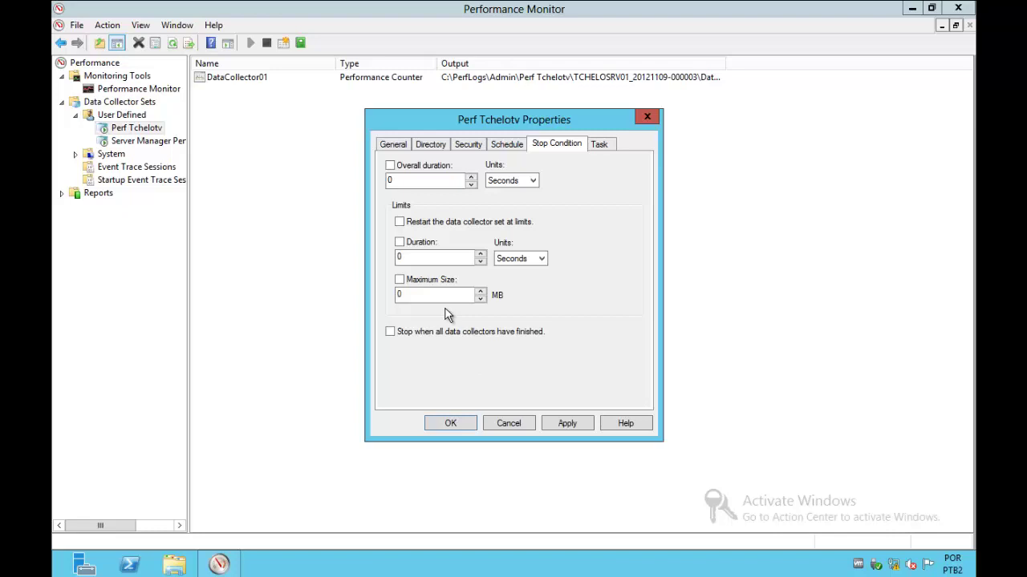
{"action": "left_click", "coordinate": [425, 283]}
{"action": "left_click_drag", "start_coordinate": [439, 295], "coordinate": [371, 289]}
{"action": "type", "text": "0"}
{"action": "left_click", "coordinate": [404, 282]}
{"action": "left_click_drag", "start_coordinate": [413, 299], "coordinate": [383, 295]}
{"action": "type", "text": "250"}
{"action": "left_click", "coordinate": [419, 228]}
Replace the set's subdirectory name format with ddMMyyyy, built from day, month and full year codes
{"action": "left_click", "coordinate": [442, 146]}
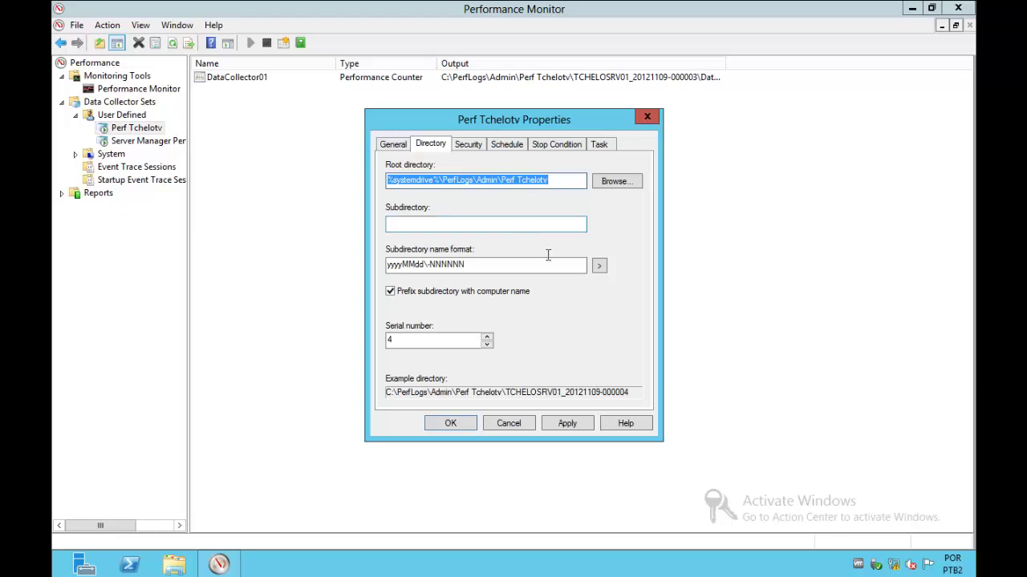
{"action": "left_click", "coordinate": [600, 268]}
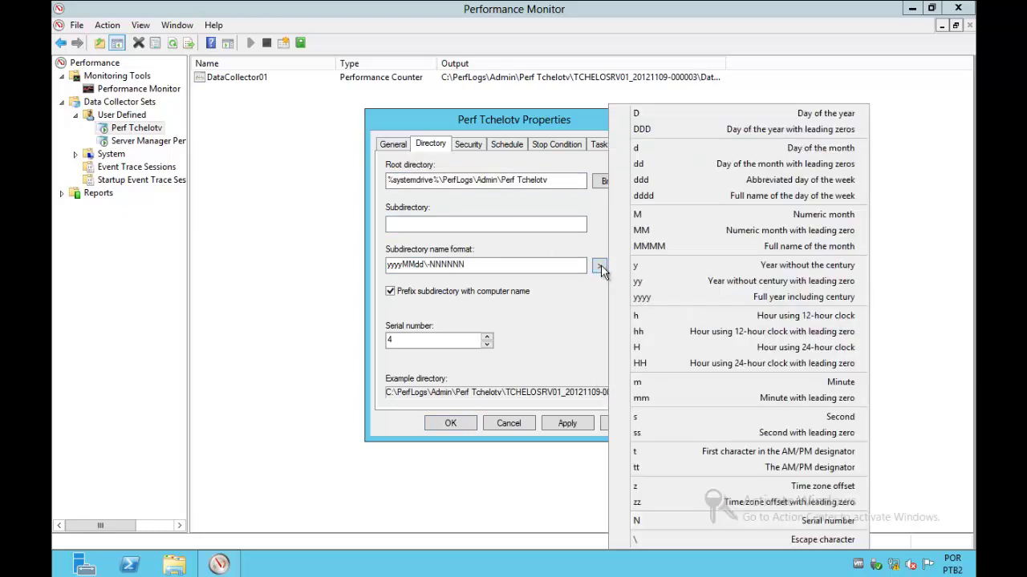
{"action": "left_click", "coordinate": [513, 265]}
{"action": "left_click_drag", "start_coordinate": [481, 265], "coordinate": [362, 261]}
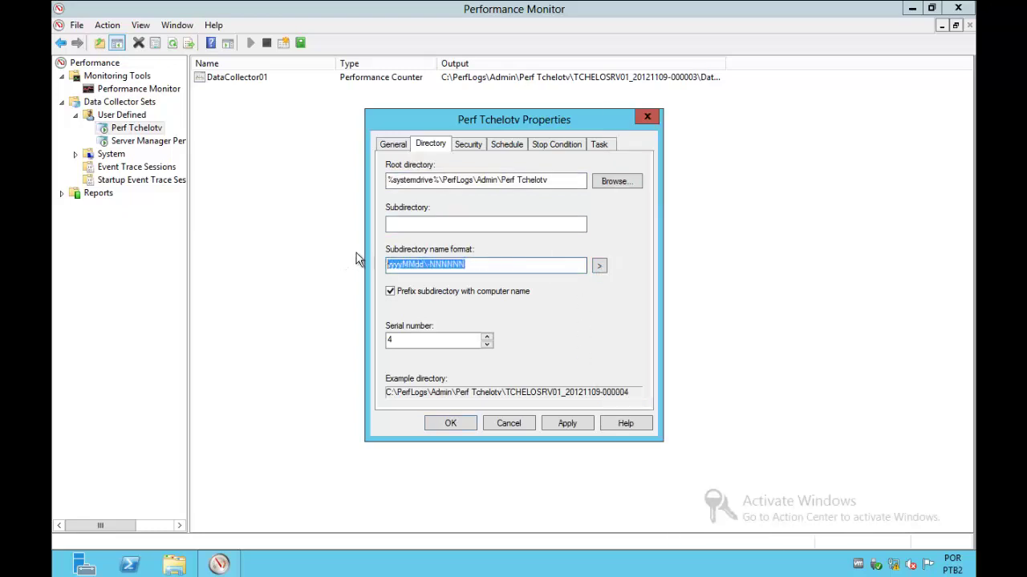
{"action": "key", "text": "Delete"}
{"action": "left_click", "coordinate": [599, 266]}
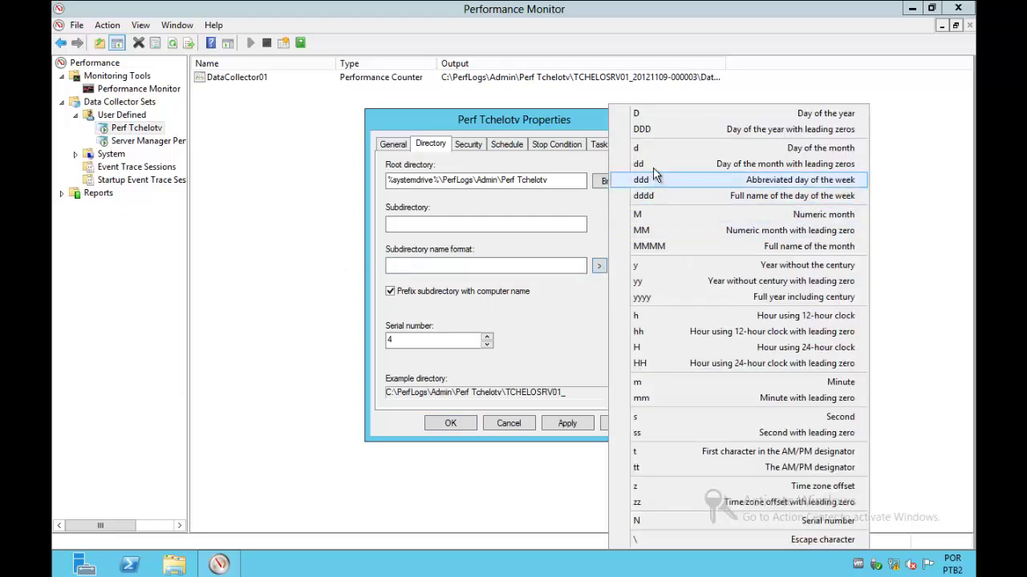
{"action": "left_click", "coordinate": [655, 166]}
{"action": "left_click", "coordinate": [603, 268]}
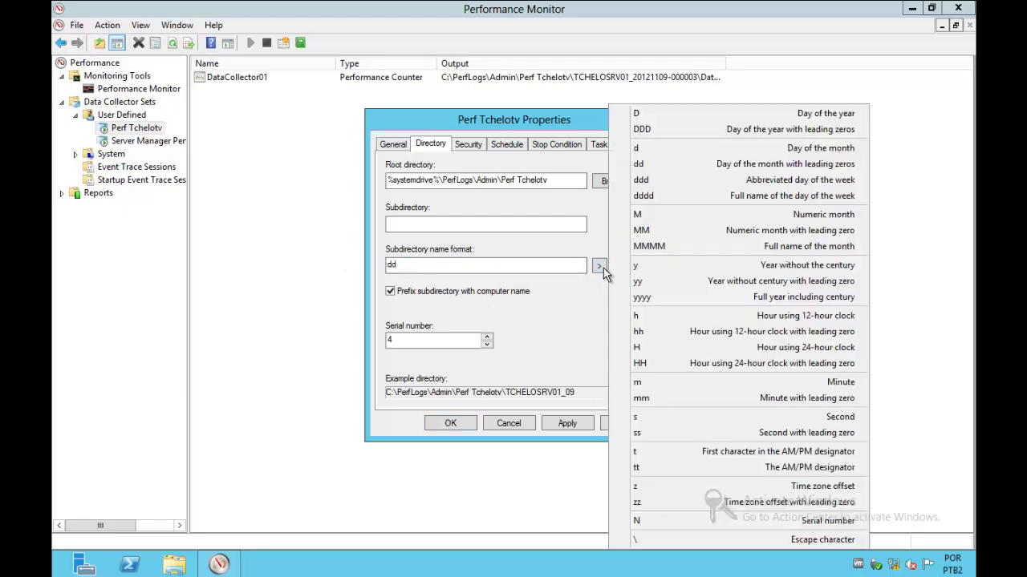
{"action": "left_click", "coordinate": [600, 267]}
{"action": "left_click", "coordinate": [648, 293]}
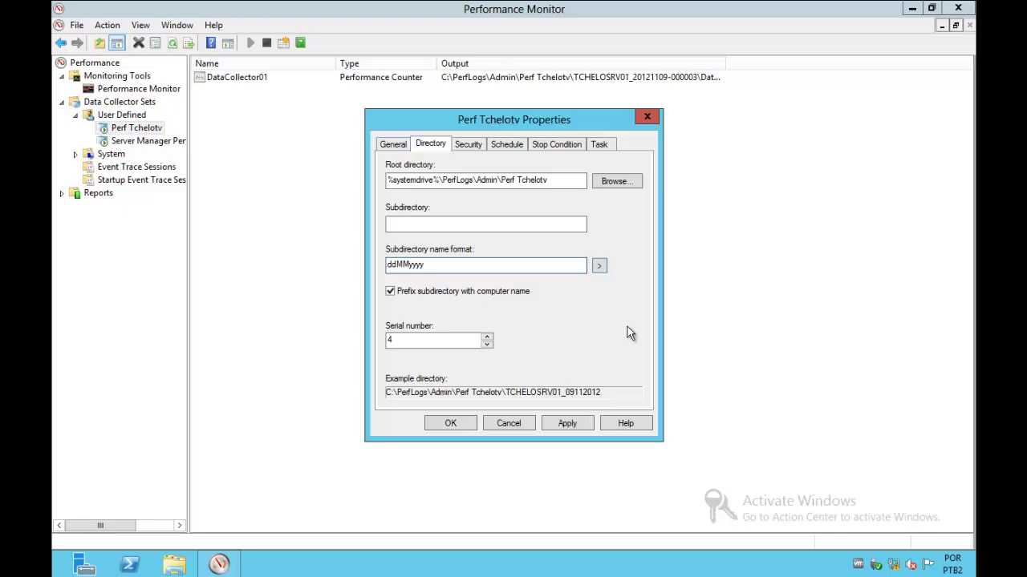
Try appending the hour and minute codes hh and mm to the subdirectory name format, and remove them again
{"action": "left_click", "coordinate": [600, 267]}
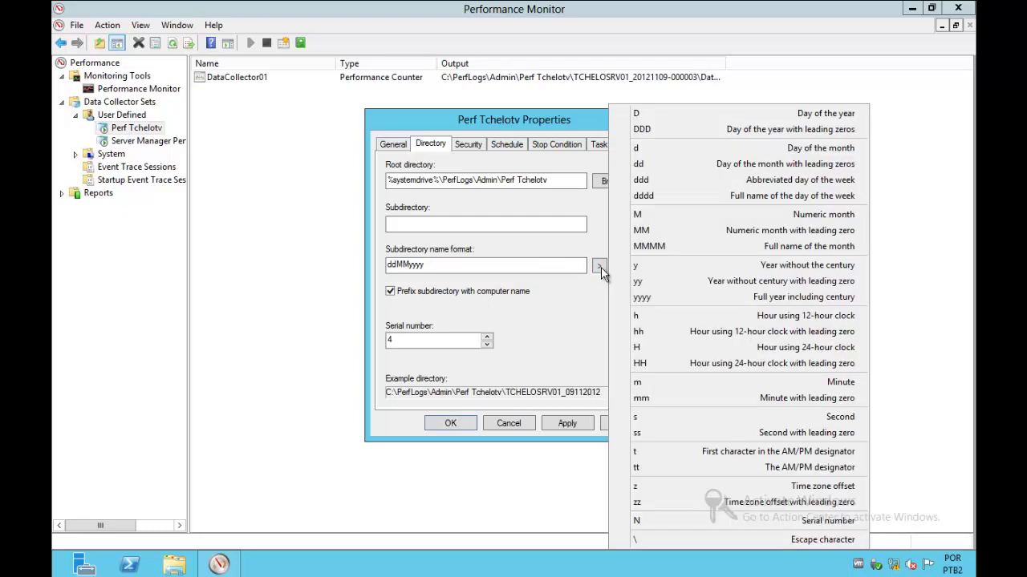
{"action": "left_click", "coordinate": [664, 331]}
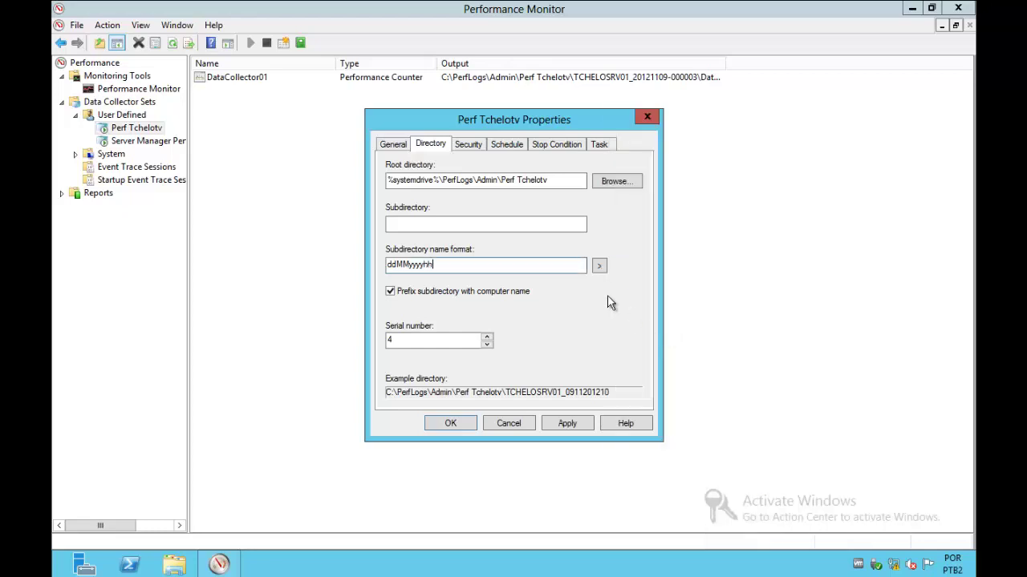
{"action": "left_click", "coordinate": [599, 266]}
{"action": "left_click", "coordinate": [646, 394]}
{"action": "key", "text": "BackSpace"}
{"action": "key", "text": "BackSpace"}
{"action": "key", "text": "BackSpace"}
{"action": "key", "text": "BackSpace"}
Disable the maximum size limit and the restart at limits in the stop conditions, and confirm the set's properties
{"action": "left_click", "coordinate": [505, 149]}
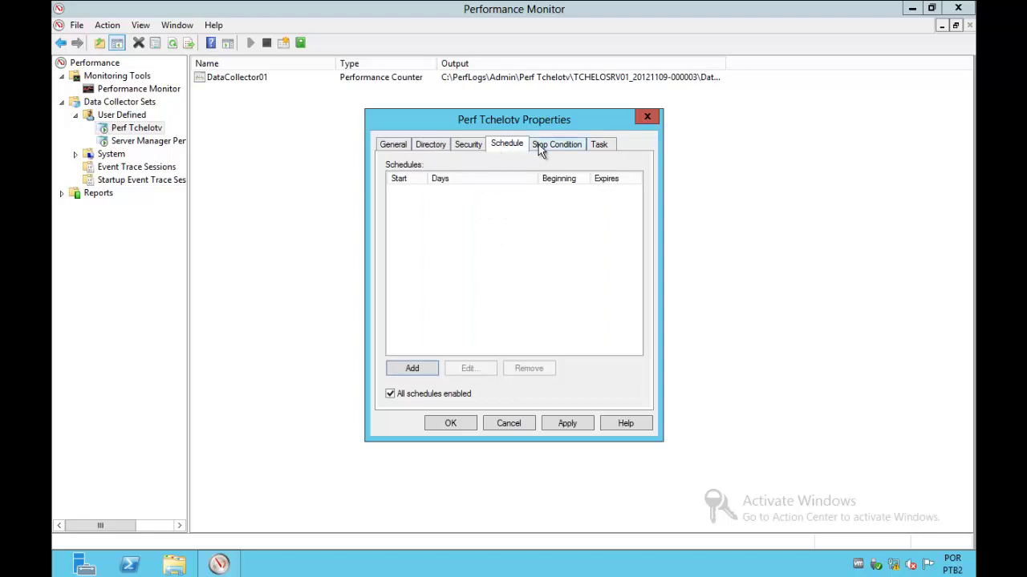
{"action": "left_click", "coordinate": [543, 148]}
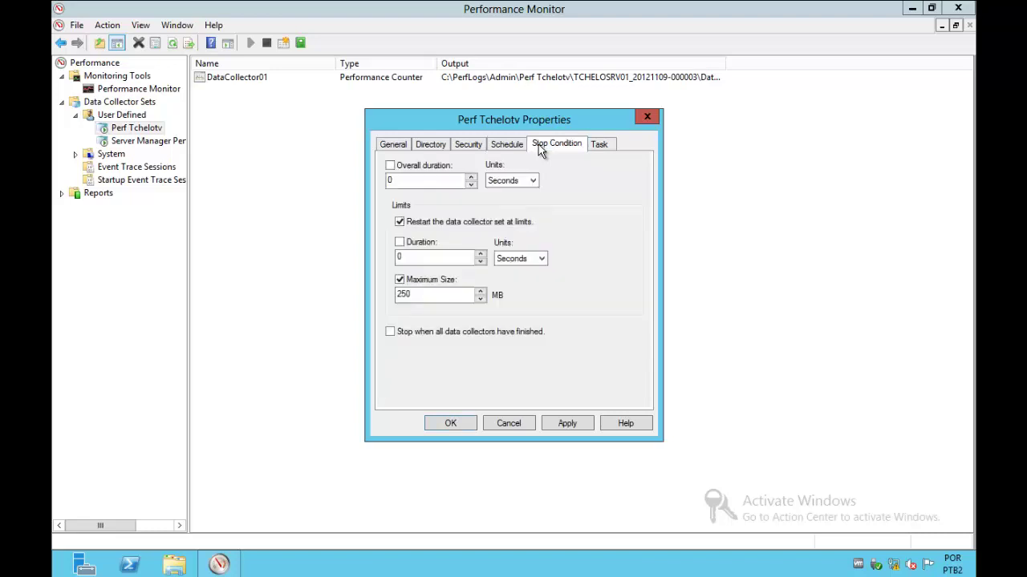
{"action": "left_click", "coordinate": [400, 279]}
{"action": "left_click", "coordinate": [400, 222]}
{"action": "left_click", "coordinate": [450, 425]}
Stop the Perf Tchelotv data collector set
{"action": "left_click", "coordinate": [605, 303]}
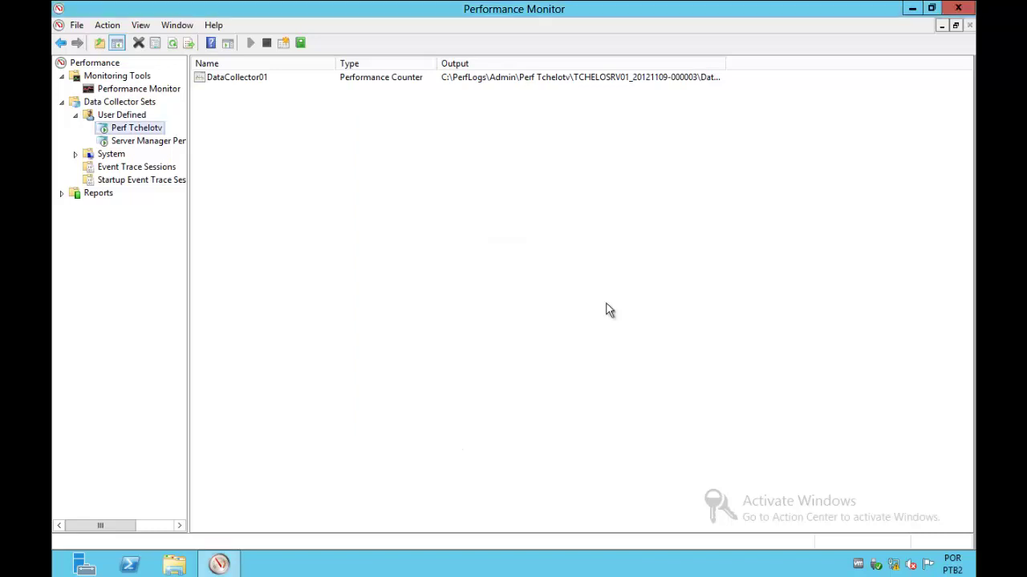
{"action": "right_click", "coordinate": [128, 128]}
{"action": "left_click", "coordinate": [168, 154]}
Open the user-defined report of Perf Tchelotv and examine the processor peak in its graph
{"action": "left_click", "coordinate": [62, 194]}
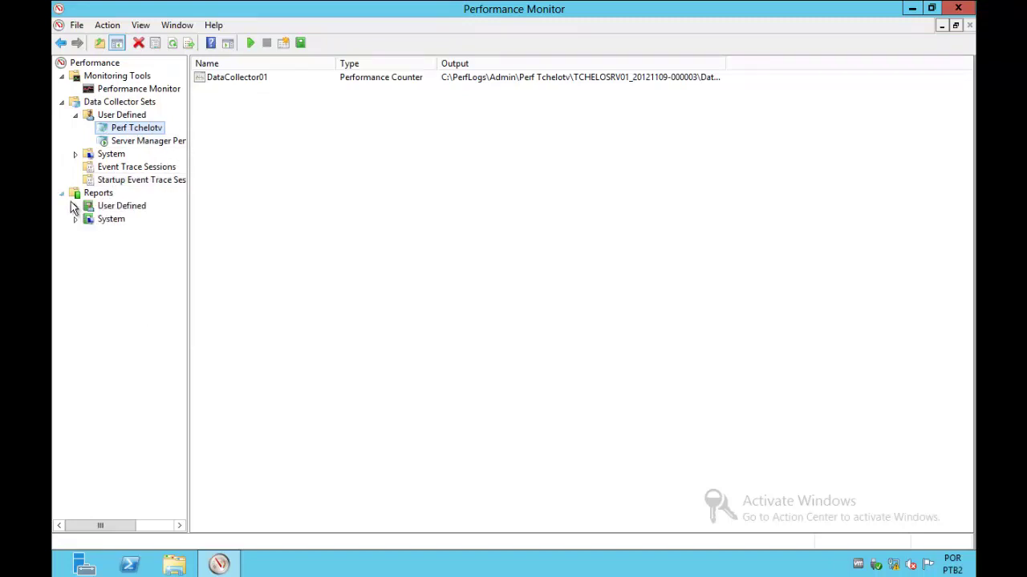
{"action": "double_click", "coordinate": [120, 206]}
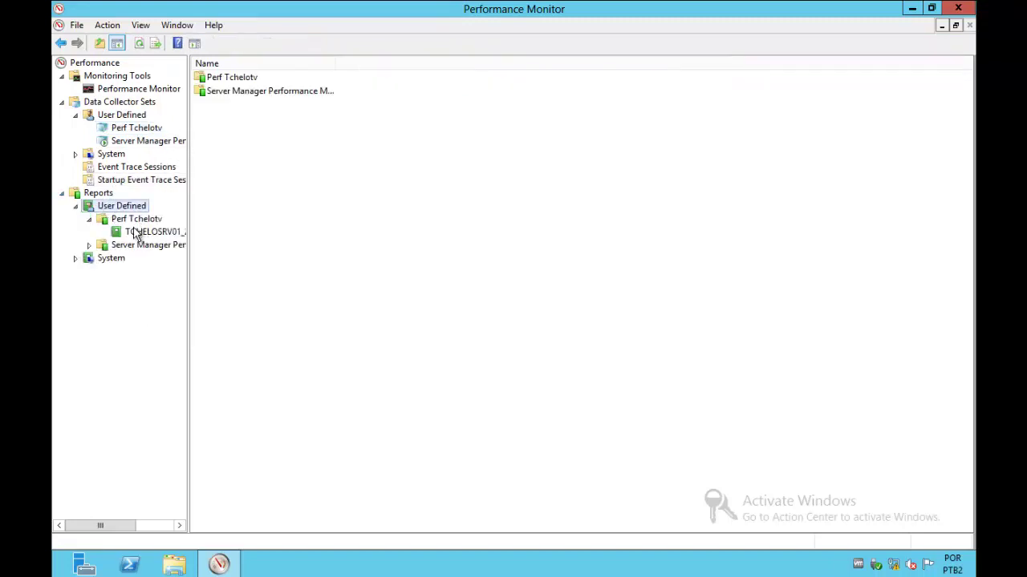
{"action": "left_click", "coordinate": [137, 219]}
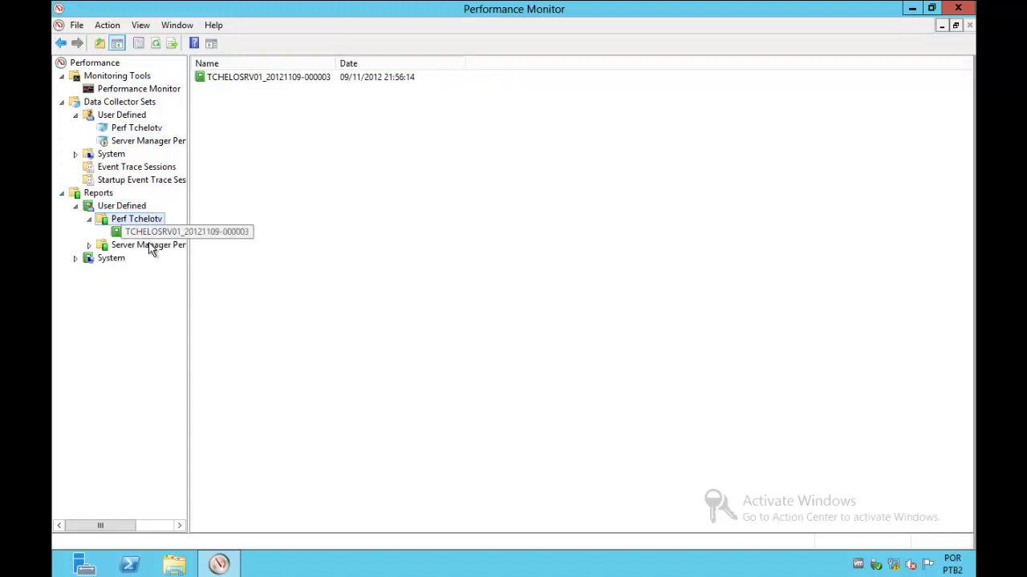
{"action": "left_click", "coordinate": [155, 237]}
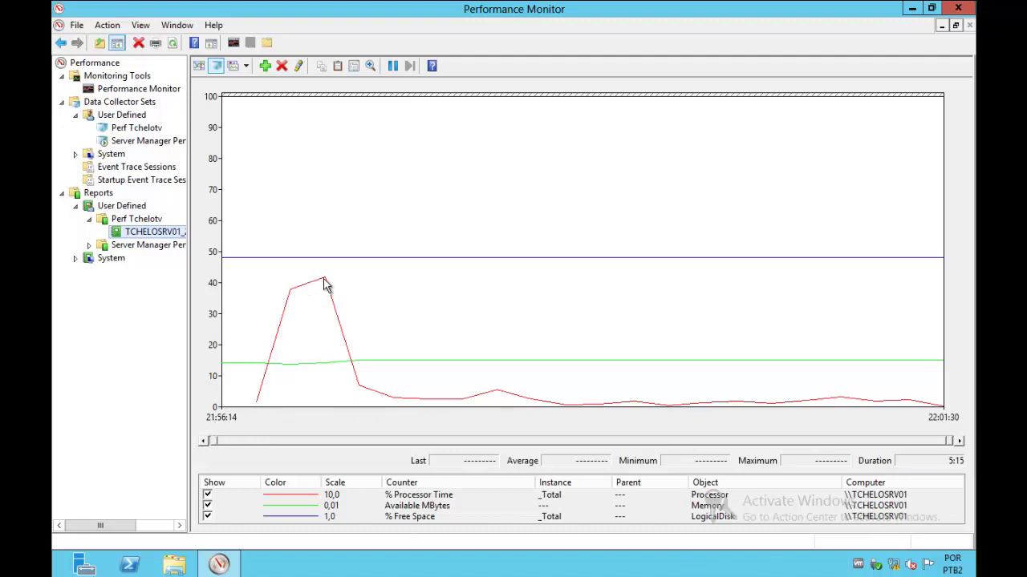
{"action": "mouse_move", "coordinate": [325, 285]}
{"action": "right_click", "coordinate": [154, 234]}
{"action": "left_click", "coordinate": [173, 291]}
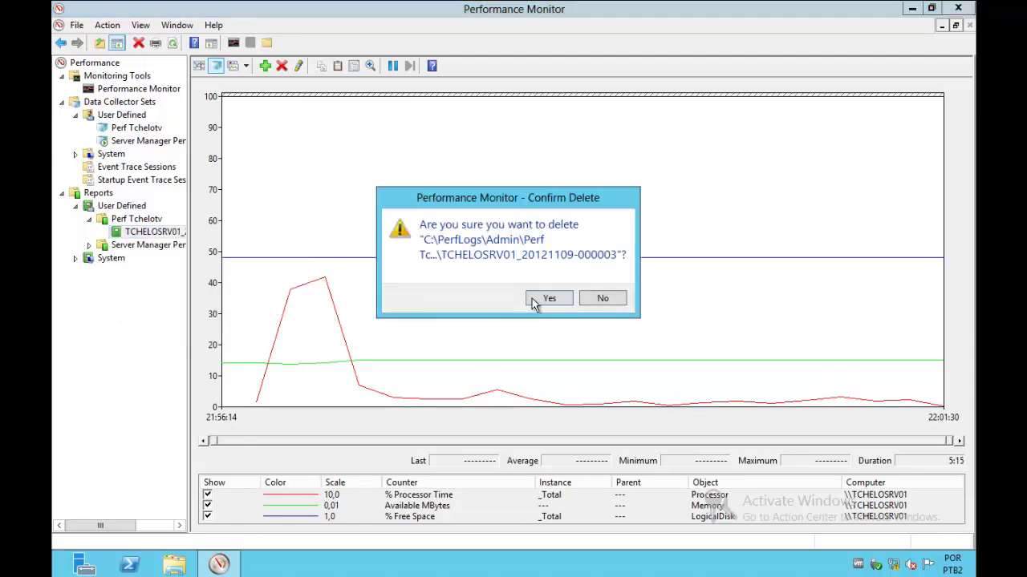
{"action": "left_click", "coordinate": [548, 298]}
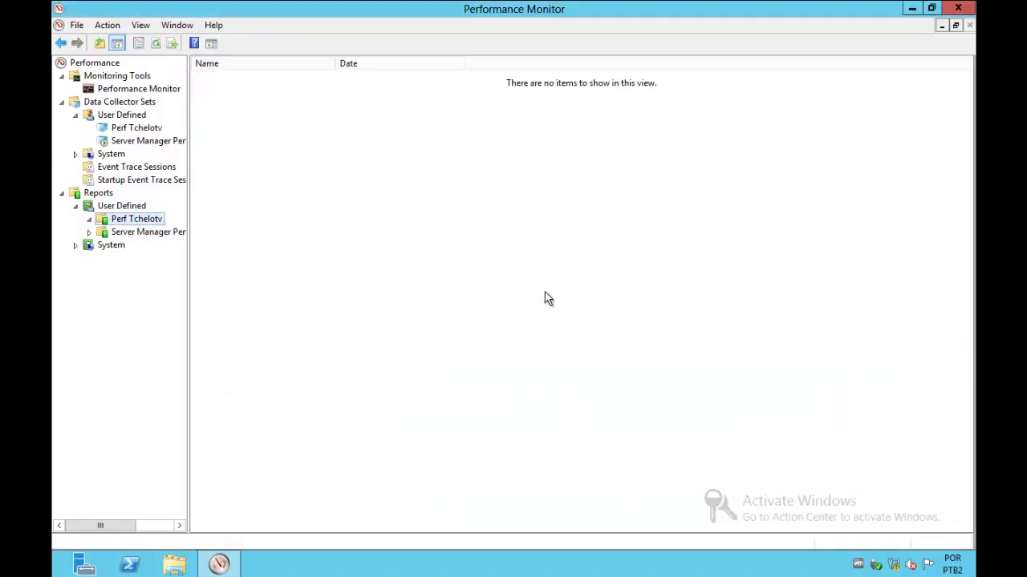
Set the log format of DataCollector01 in Perf Tchelotv to Comma Separated, check its log file settings and confirm the properties
{"action": "left_click", "coordinate": [137, 128]}
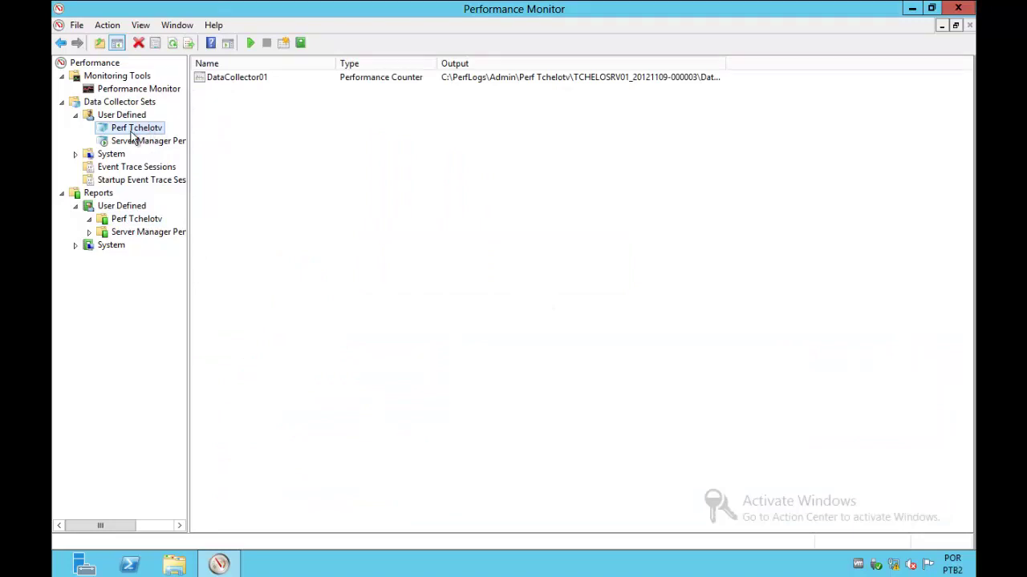
{"action": "double_click", "coordinate": [239, 77]}
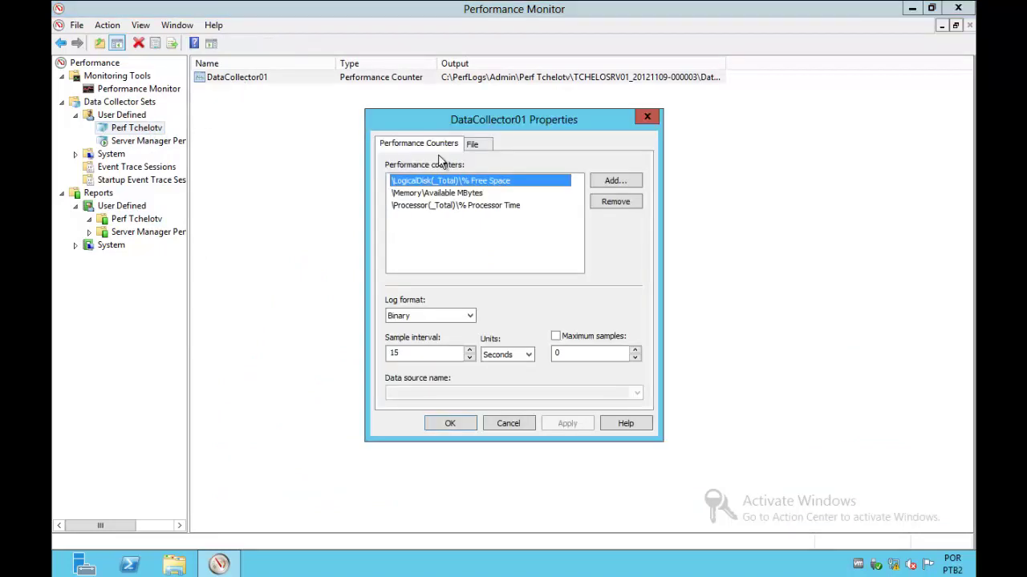
{"action": "left_click", "coordinate": [468, 316]}
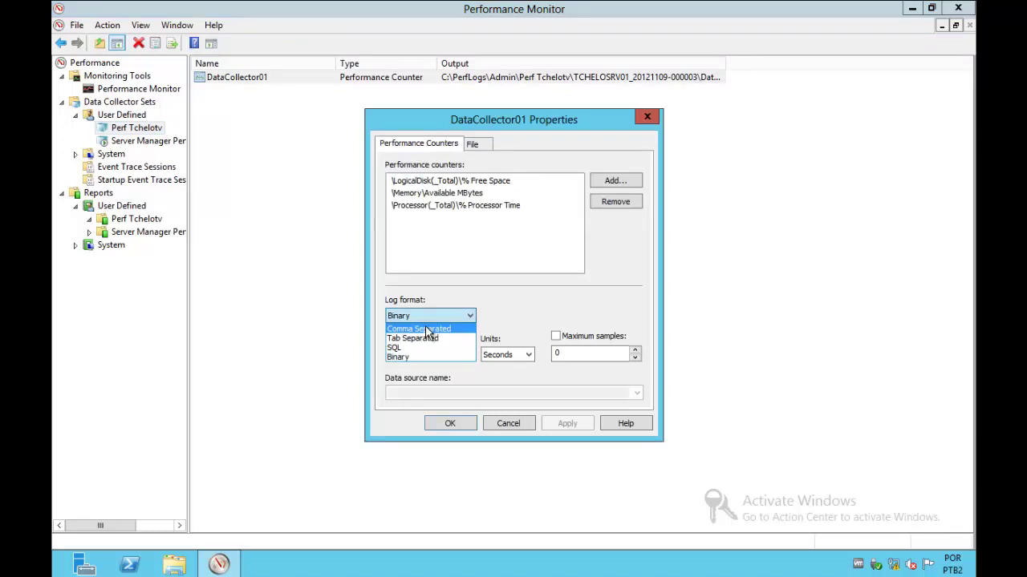
{"action": "left_click", "coordinate": [426, 330]}
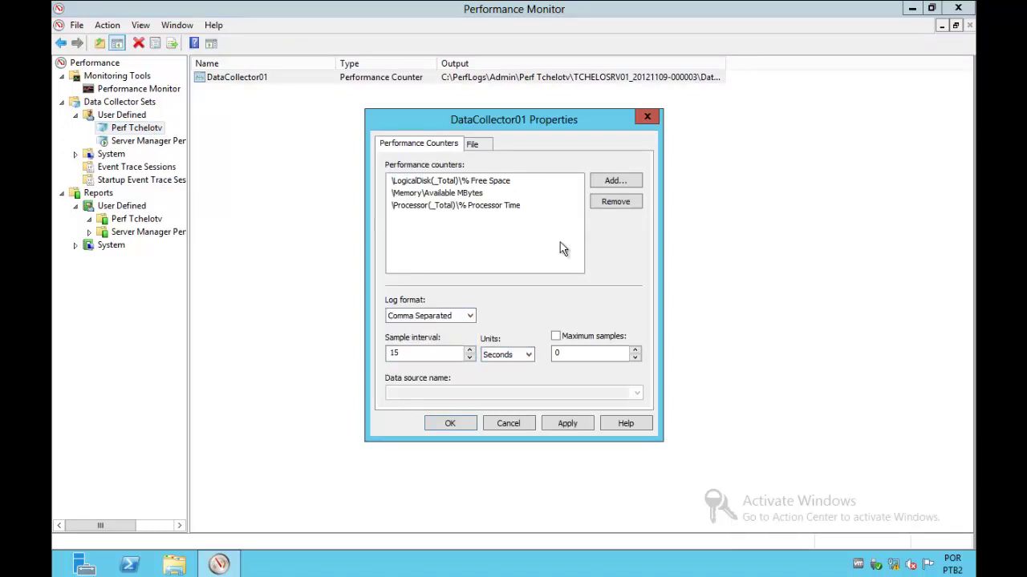
{"action": "left_click", "coordinate": [472, 146]}
{"action": "left_click", "coordinate": [419, 146]}
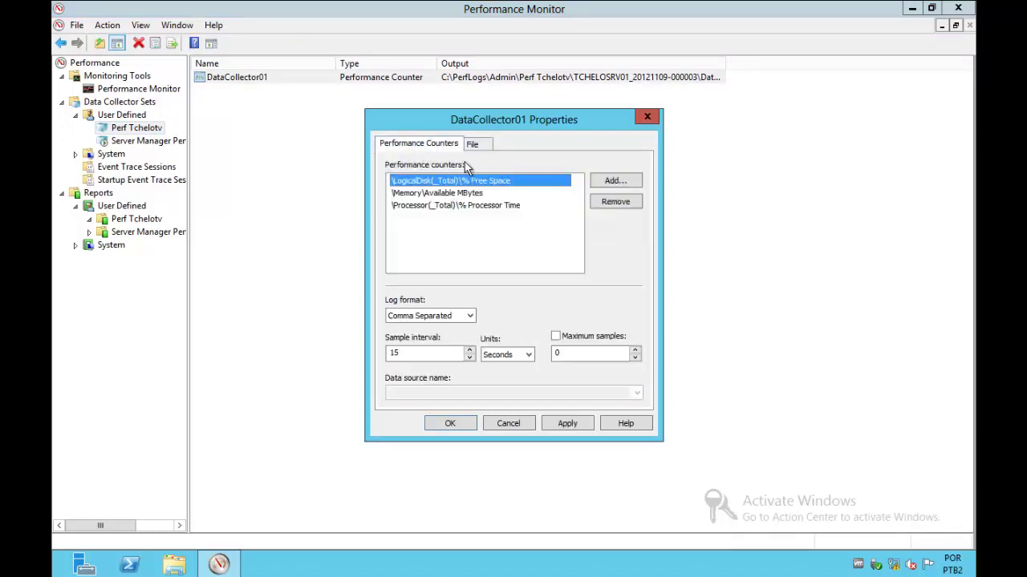
{"action": "left_click", "coordinate": [473, 145]}
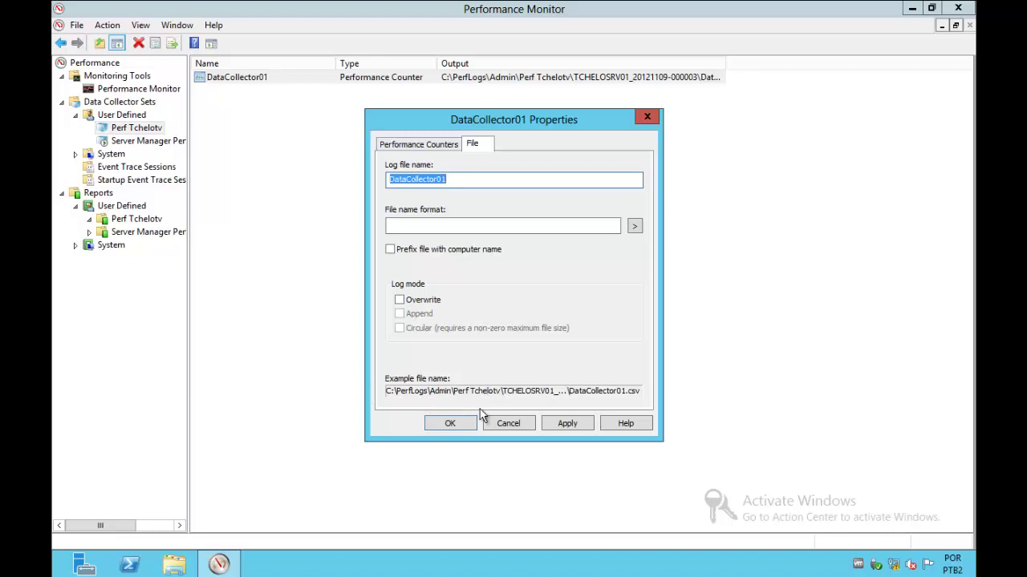
{"action": "left_click", "coordinate": [430, 146]}
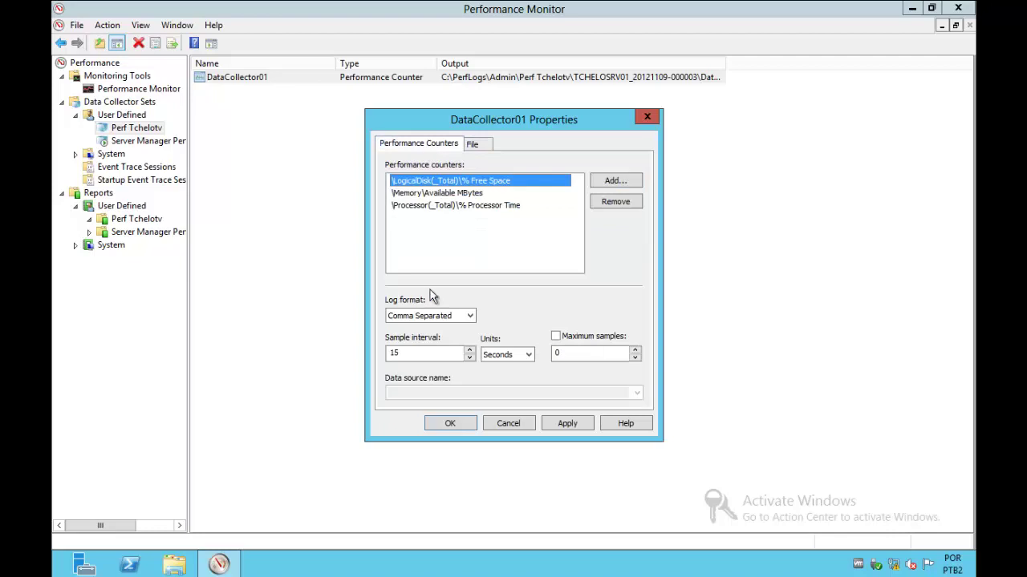
{"action": "left_click", "coordinate": [449, 425]}
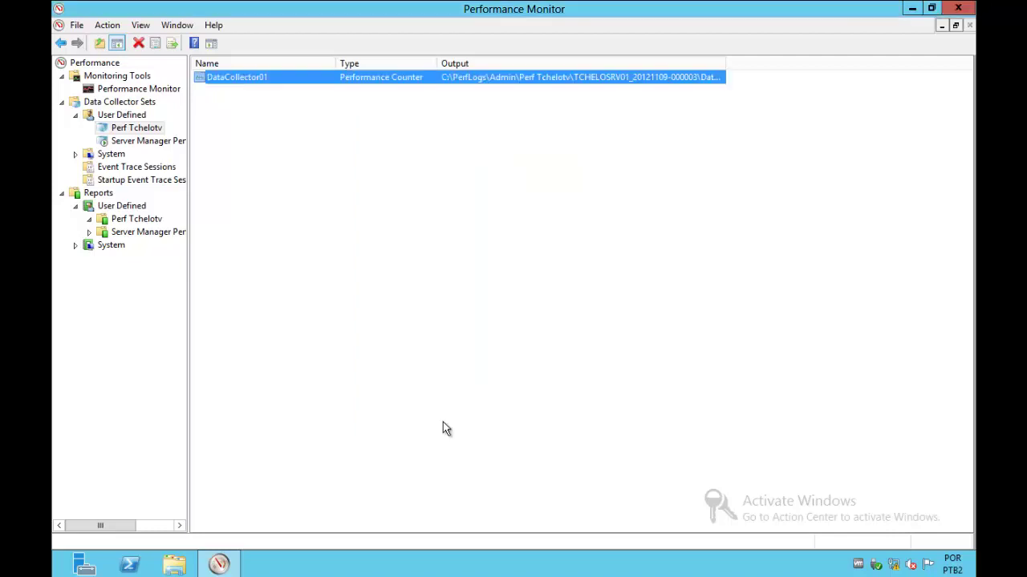
Start the Perf Tchelotv data collector set to gather samples and stop it again
{"action": "right_click", "coordinate": [148, 128]}
{"action": "left_click", "coordinate": [178, 135]}
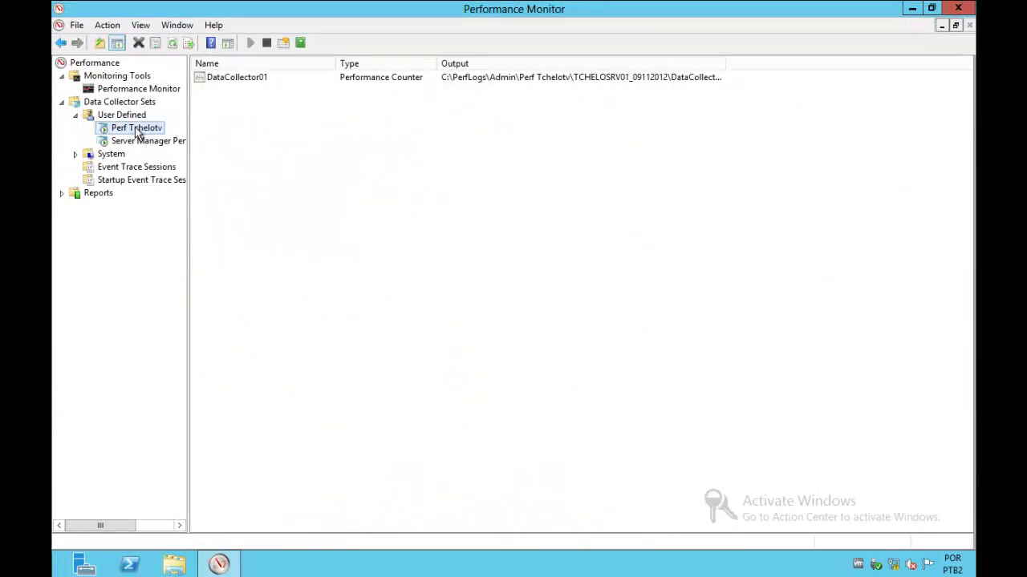
{"action": "right_click", "coordinate": [136, 133]}
{"action": "left_click", "coordinate": [170, 151]}
In File Explorer, browse to the log folder C:\PerfLogs\Admin\Perf Tchelotv\TCHELOSRV01_09112012
{"action": "left_click", "coordinate": [174, 565]}
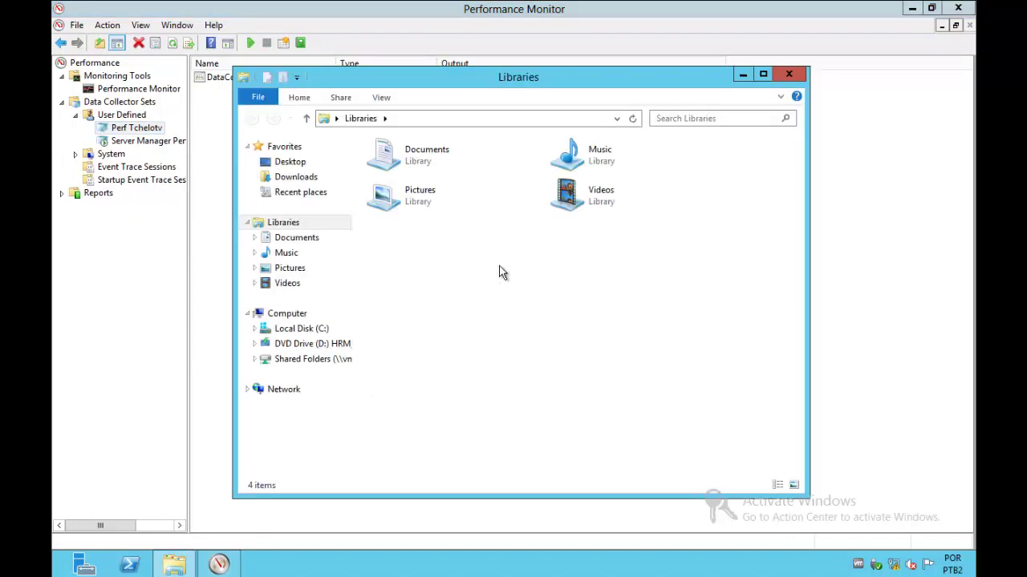
{"action": "left_click", "coordinate": [303, 330]}
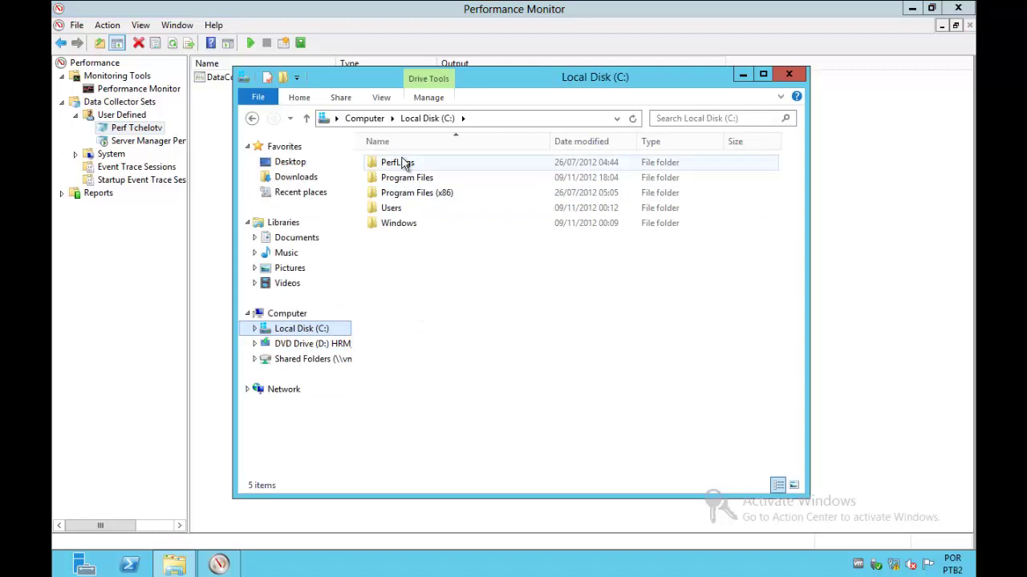
{"action": "double_click", "coordinate": [387, 165]}
{"action": "double_click", "coordinate": [385, 166]}
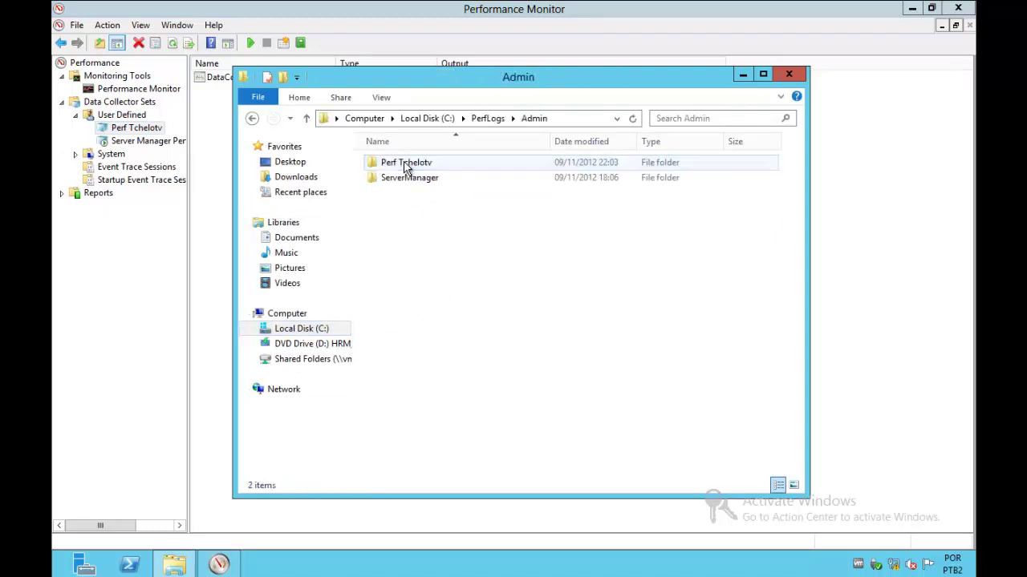
{"action": "left_click", "coordinate": [404, 166]}
{"action": "double_click", "coordinate": [404, 166]}
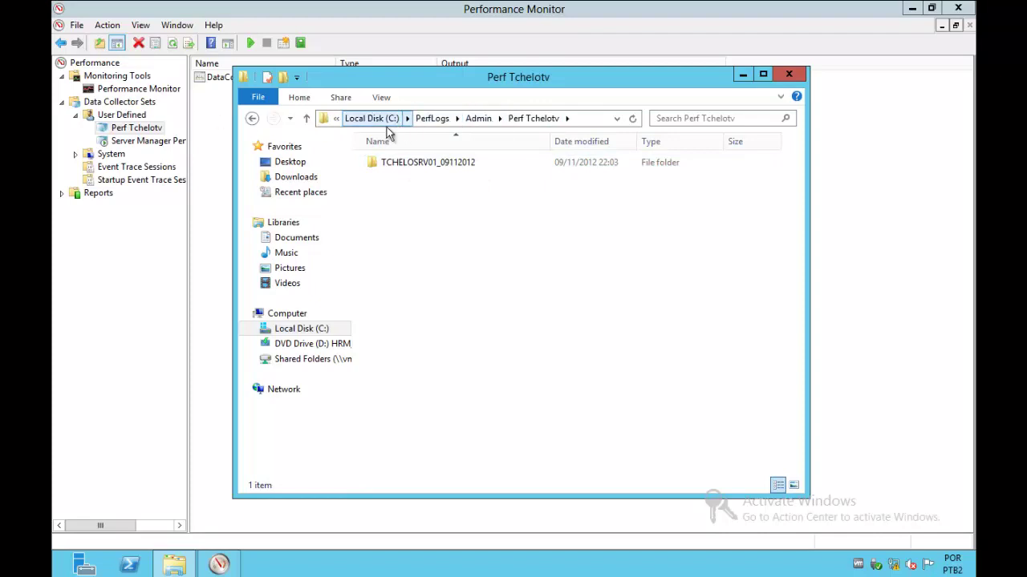
{"action": "double_click", "coordinate": [428, 163]}
{"action": "left_click", "coordinate": [433, 168]}
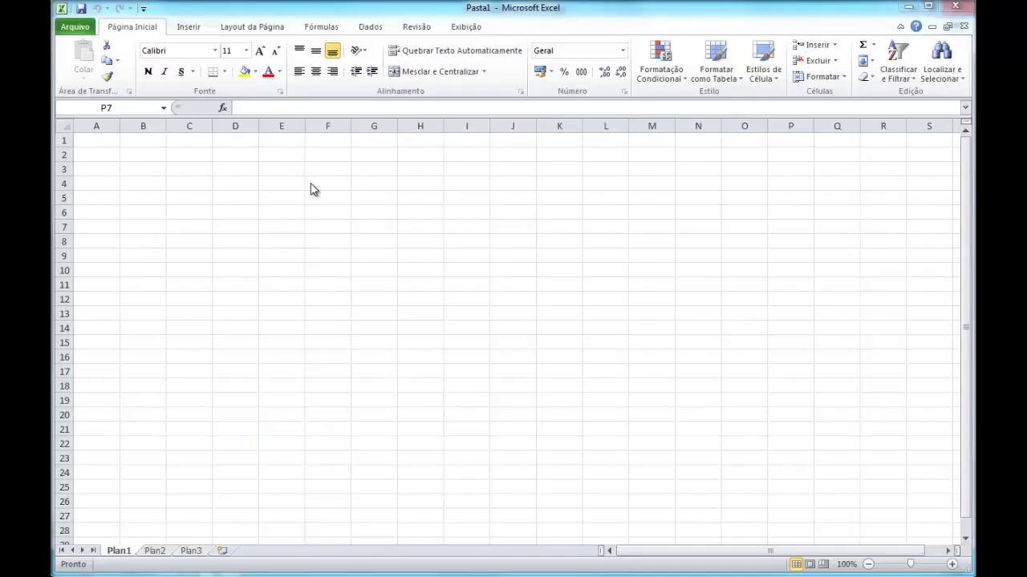
In Excel, open DataCollector01.csv from the Docs folder in Canal YouTube (Tchelo TV) on drive F:, showing text files
{"action": "left_click", "coordinate": [83, 29]}
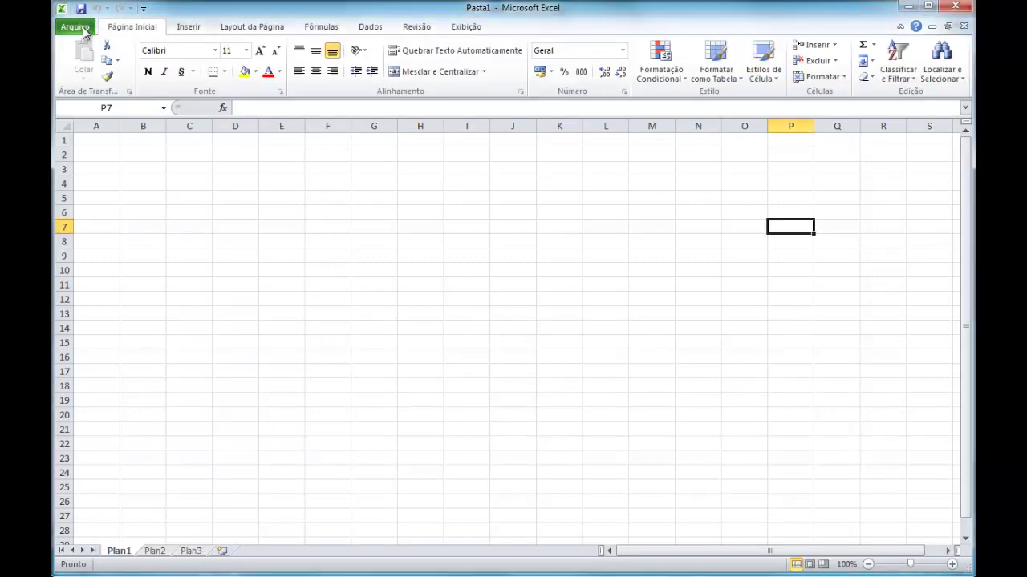
{"action": "left_click", "coordinate": [96, 90]}
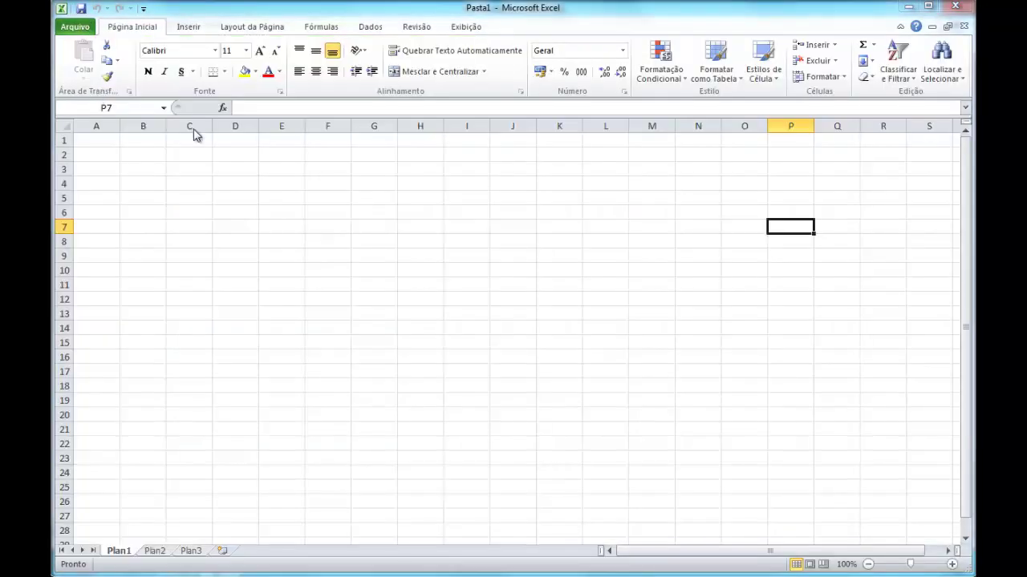
{"action": "scroll", "coordinate": [168, 313], "scroll_direction": "down", "scroll_amount": 2}
{"action": "left_click", "coordinate": [132, 258]}
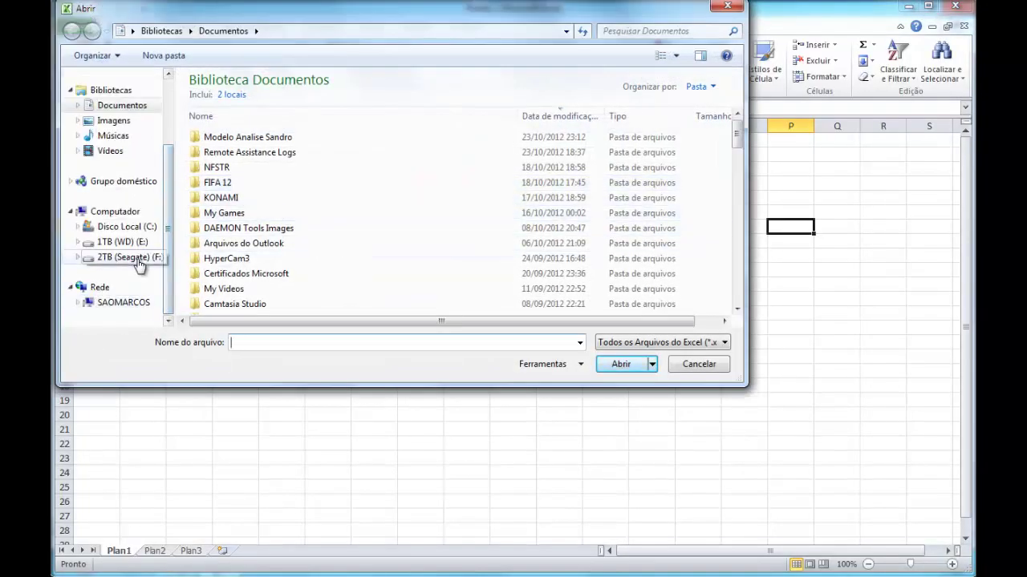
{"action": "double_click", "coordinate": [253, 205]}
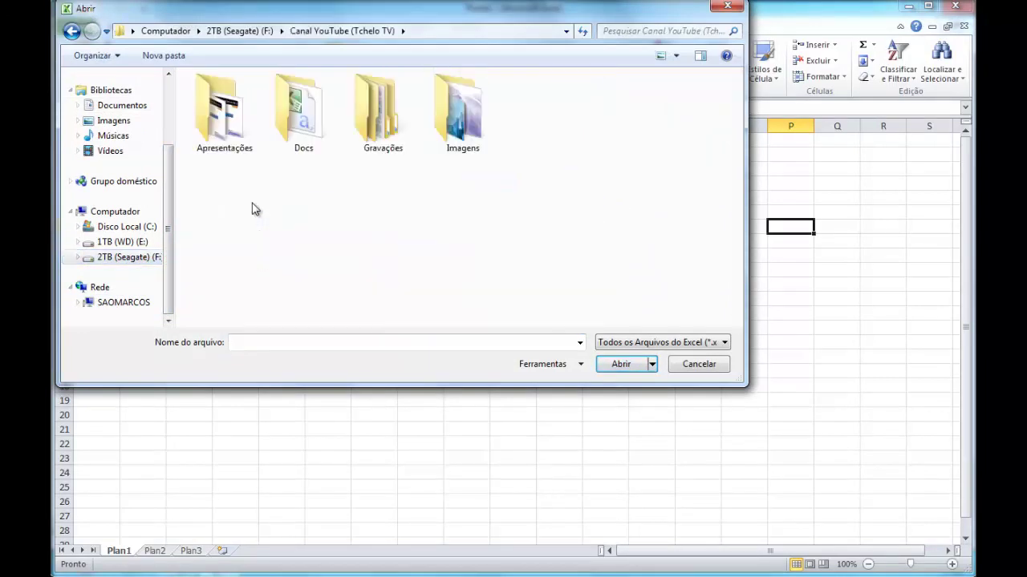
{"action": "double_click", "coordinate": [315, 126]}
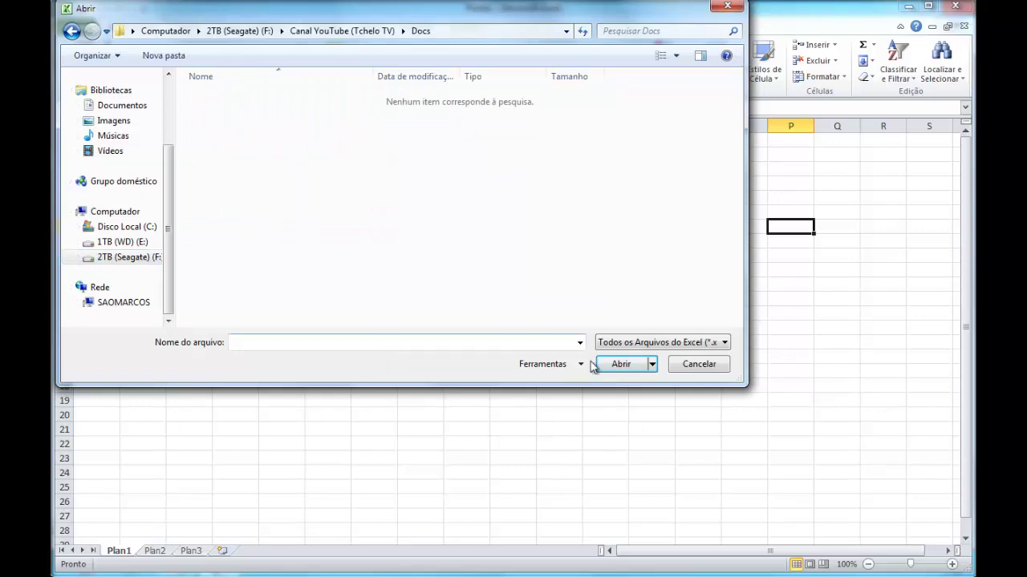
{"action": "left_click", "coordinate": [619, 345]}
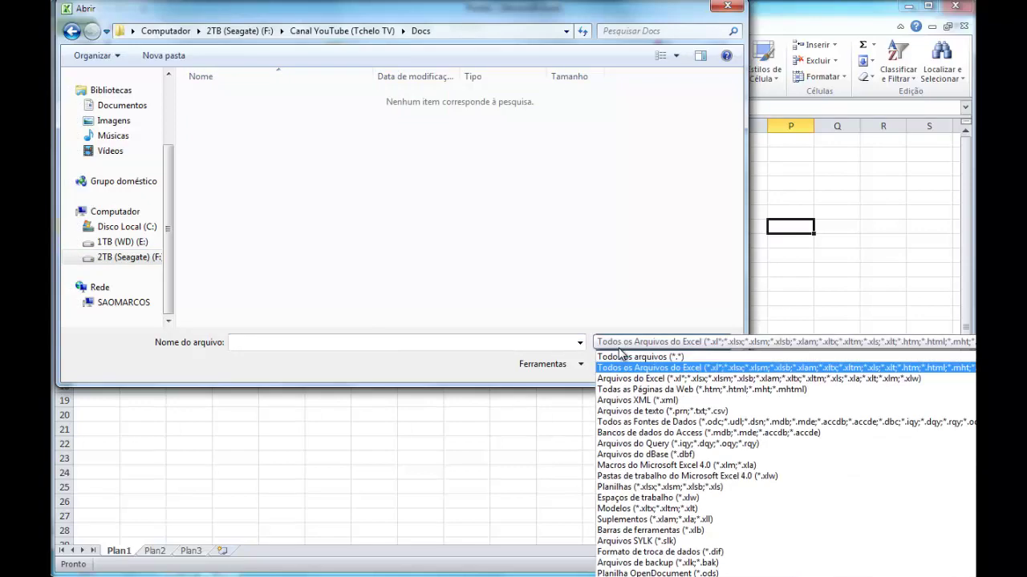
{"action": "left_click", "coordinate": [682, 411]}
{"action": "double_click", "coordinate": [243, 99]}
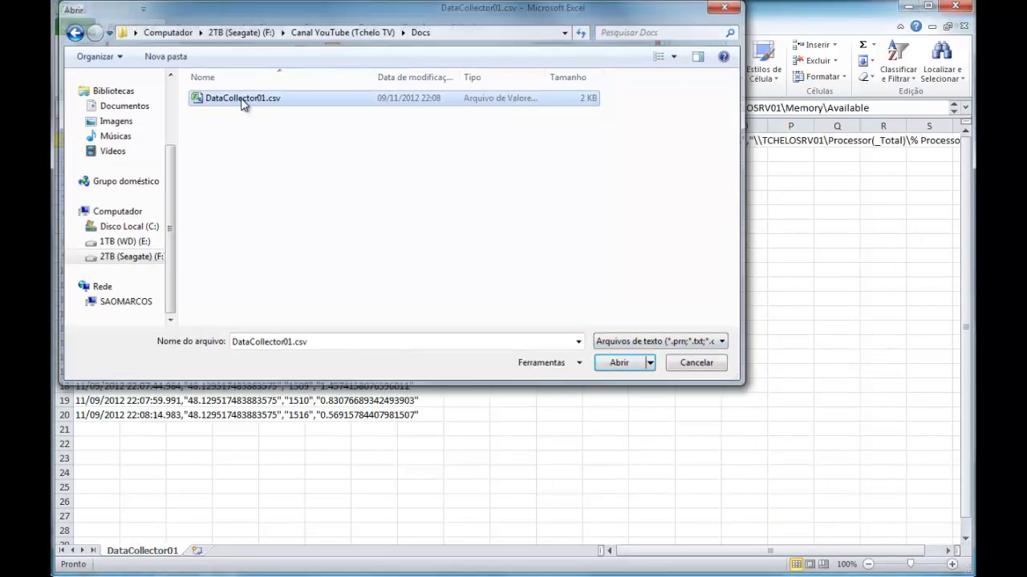
Fit the width of column A to its contents and look over the collected sample rows
{"action": "double_click", "coordinate": [119, 126]}
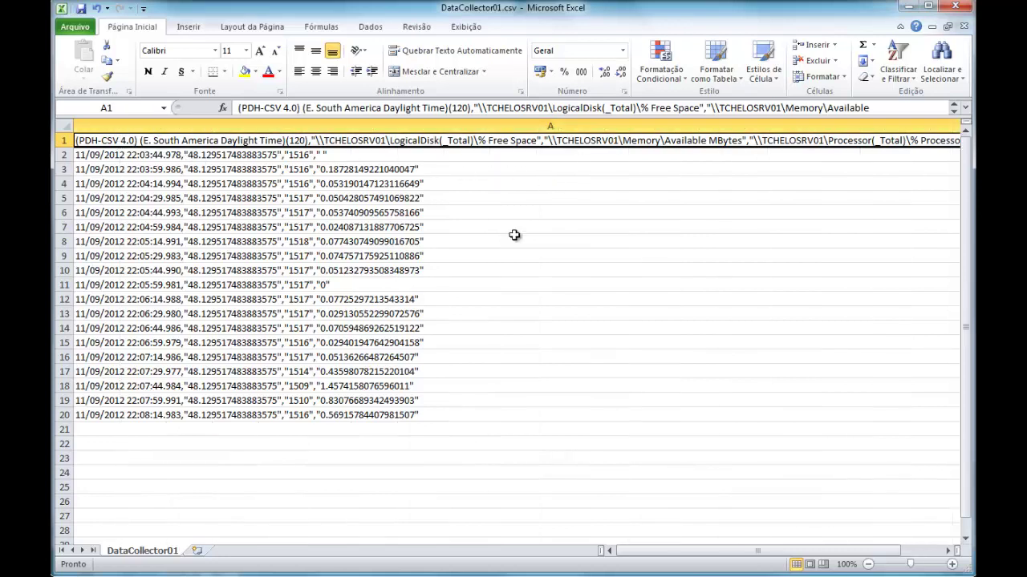
{"action": "left_click", "coordinate": [557, 244]}
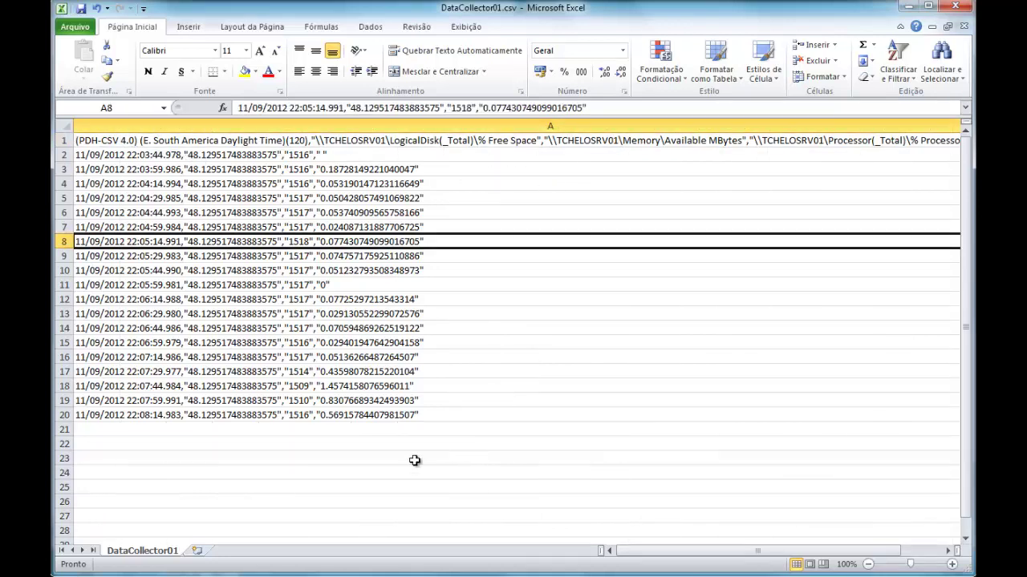
{"action": "left_click", "coordinate": [416, 461]}
{"action": "left_click", "coordinate": [221, 442]}
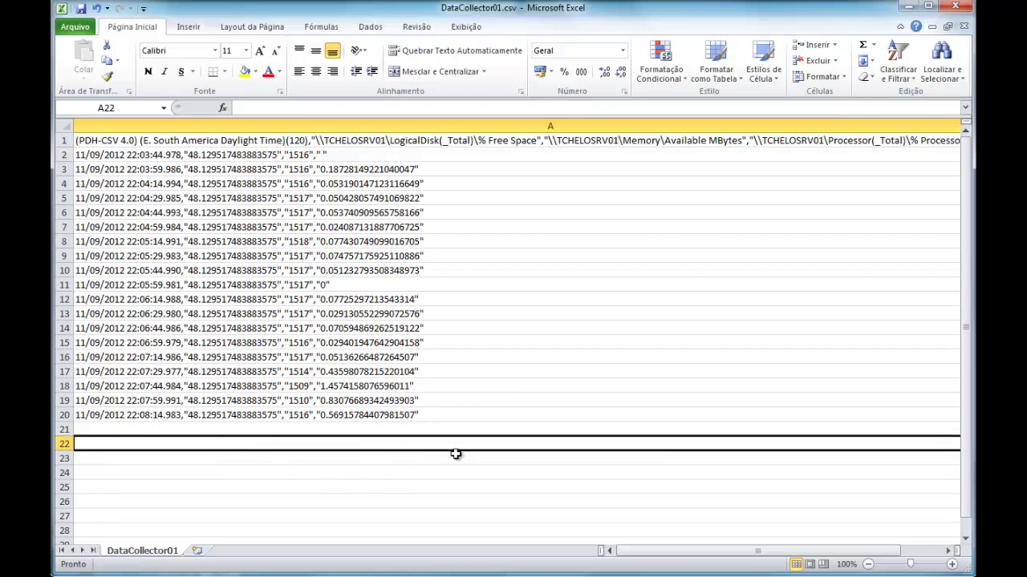
{"action": "left_click", "coordinate": [486, 401]}
{"action": "left_click", "coordinate": [424, 447]}
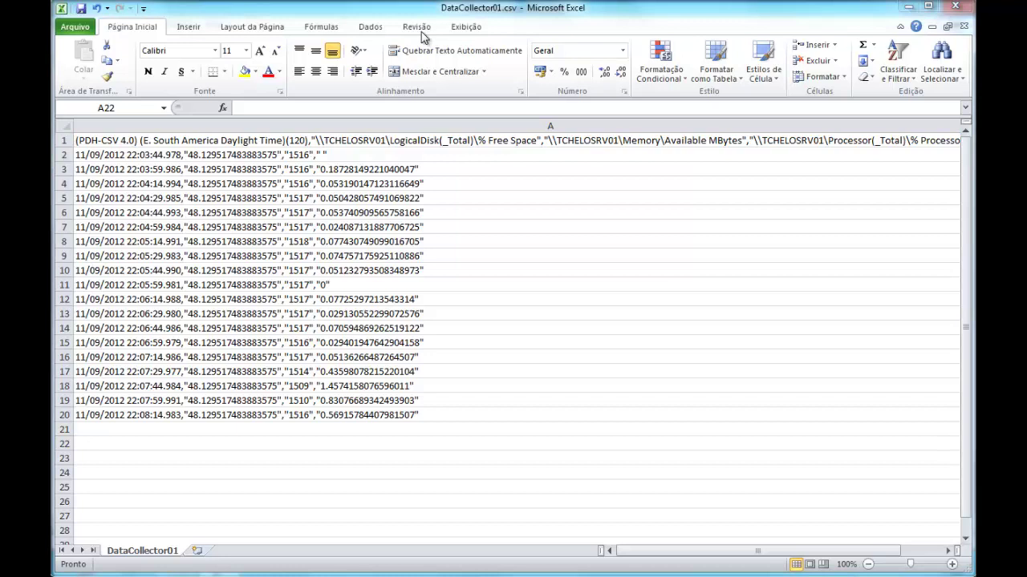
Split column A into columns as delimited text with the comma instead of the tab as delimiter, and check the resulting columns
{"action": "left_click", "coordinate": [369, 27]}
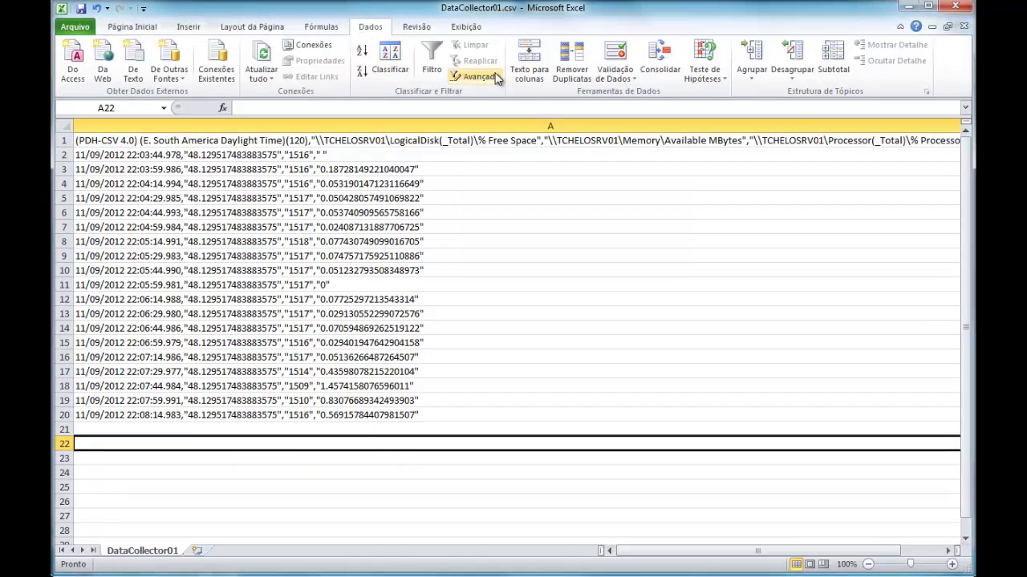
{"action": "left_click", "coordinate": [345, 125]}
{"action": "left_click", "coordinate": [537, 73]}
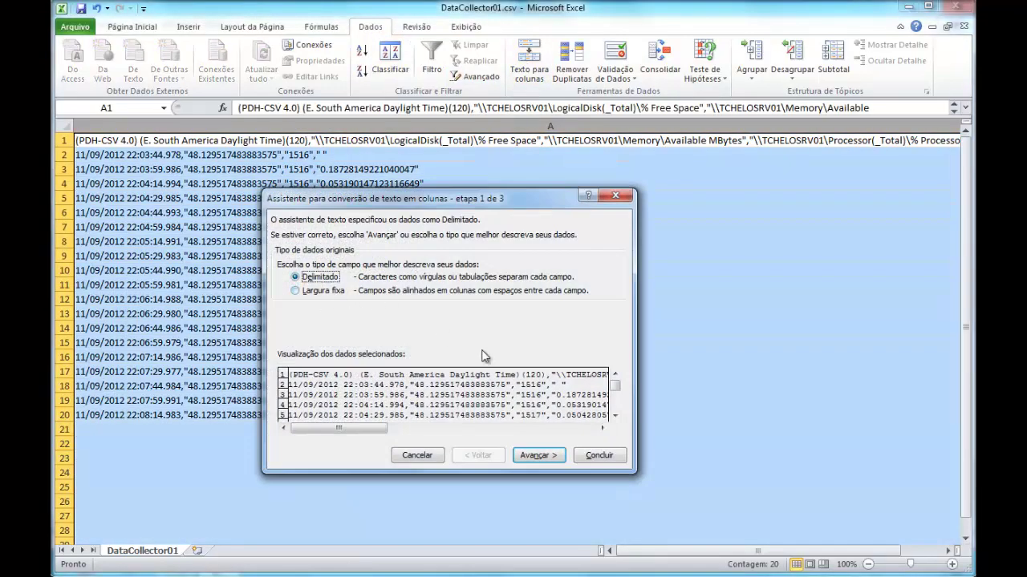
{"action": "left_click", "coordinate": [533, 455]}
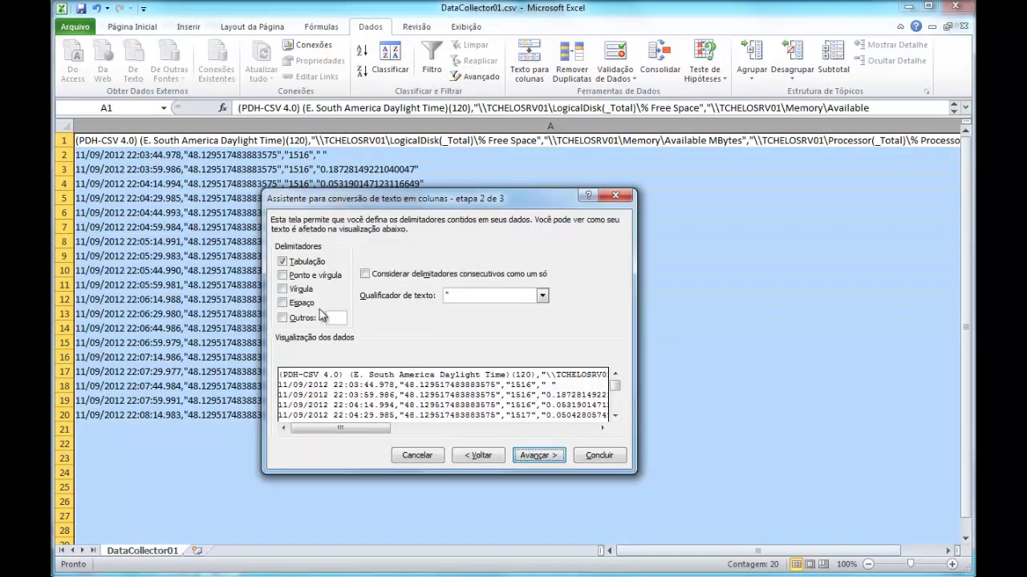
{"action": "left_click", "coordinate": [303, 263]}
{"action": "left_click", "coordinate": [305, 290]}
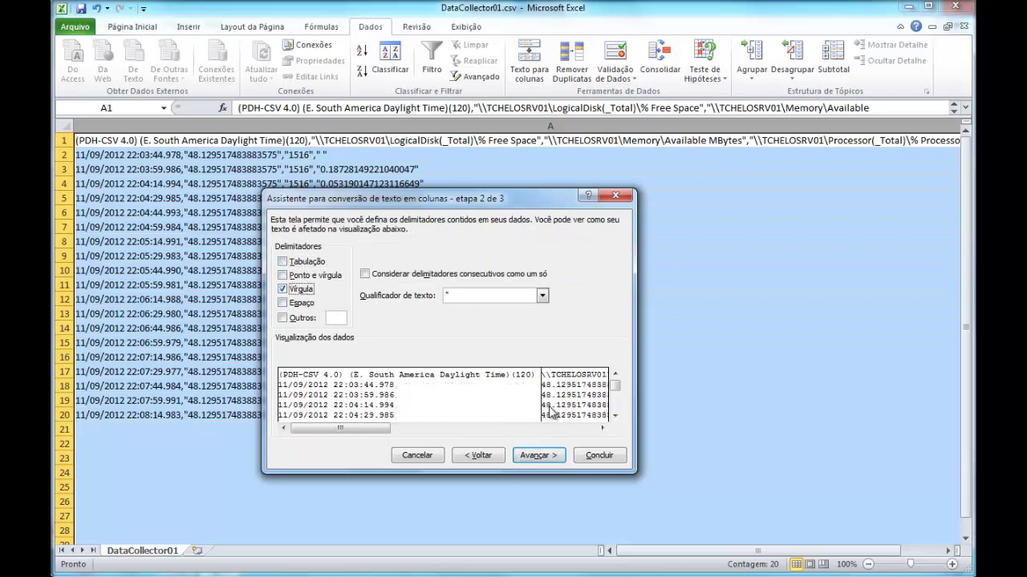
{"action": "left_click", "coordinate": [546, 463]}
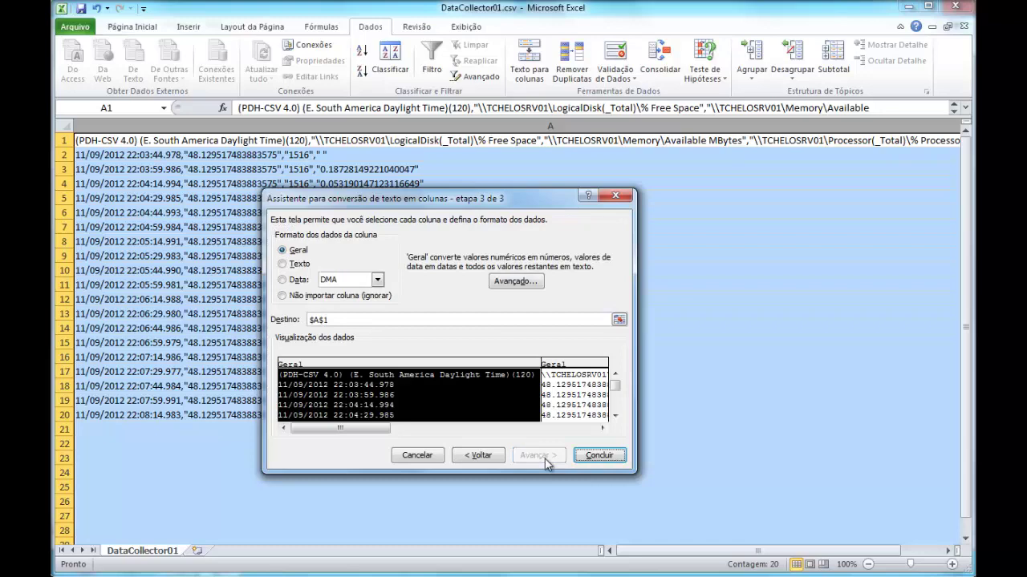
{"action": "left_click", "coordinate": [597, 454]}
{"action": "left_click", "coordinate": [478, 348]}
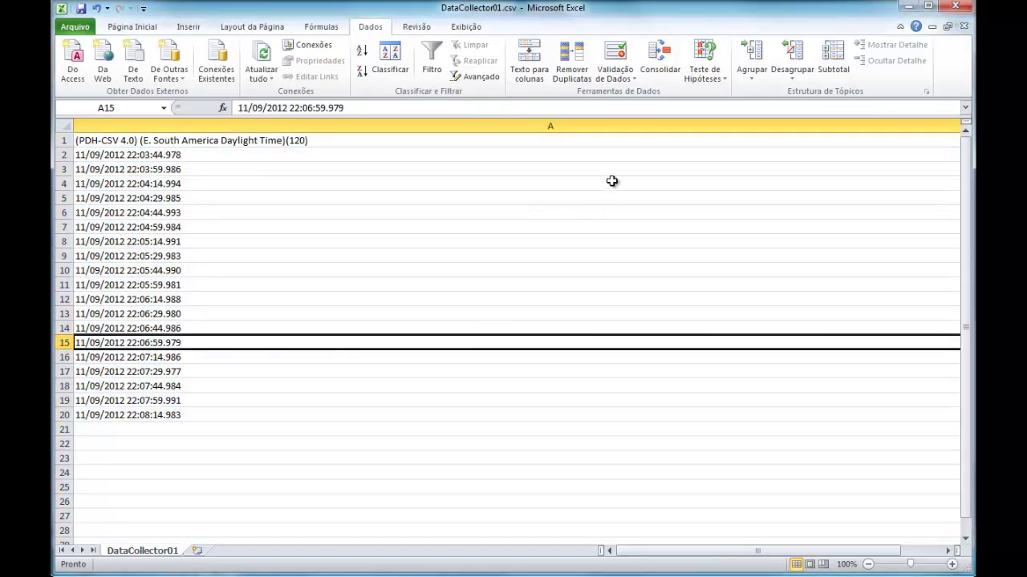
{"action": "left_click_drag", "start_coordinate": [799, 551], "coordinate": [842, 554]}
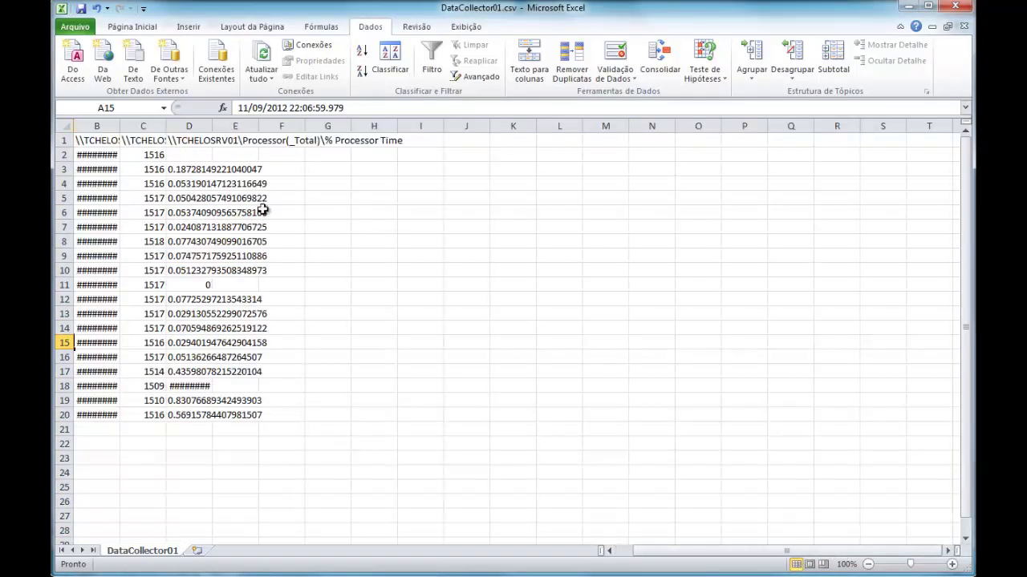
{"action": "left_click", "coordinate": [609, 551]}
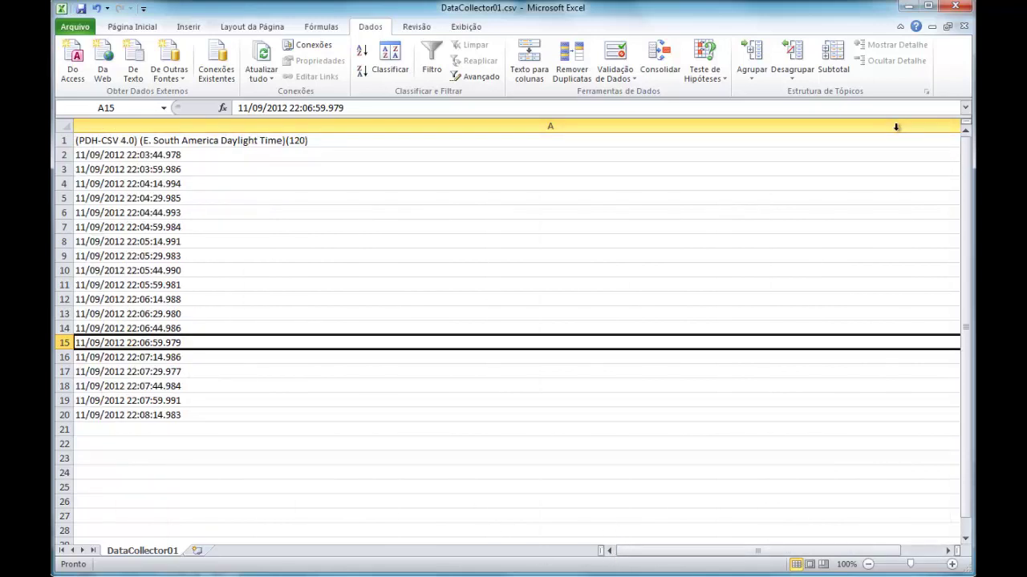
Reduce the sheet zoom to 90% and fit the widths of columns A to D to their contents
{"action": "left_click_drag", "start_coordinate": [882, 554], "coordinate": [889, 555]}
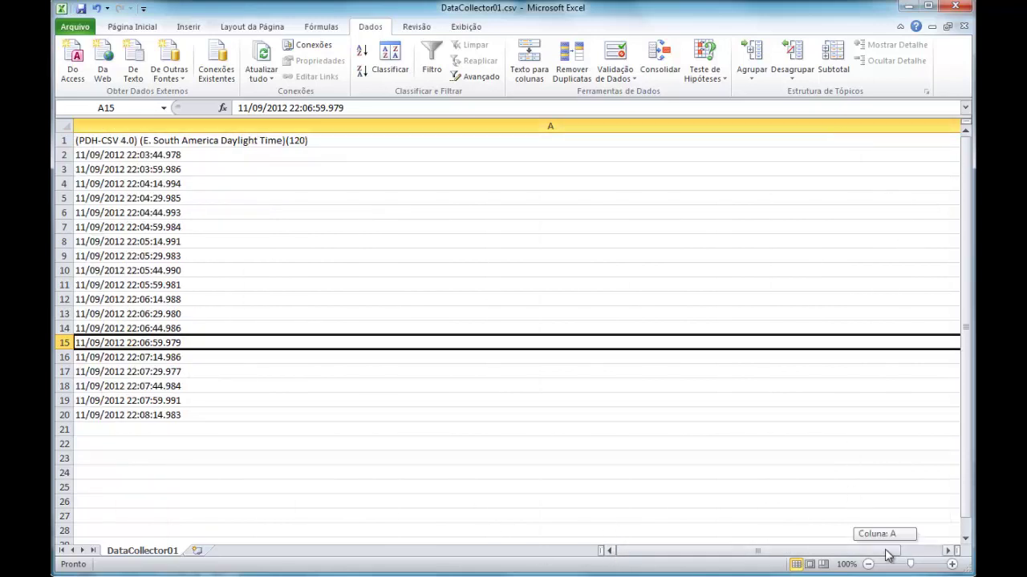
{"action": "left_click", "coordinate": [868, 565]}
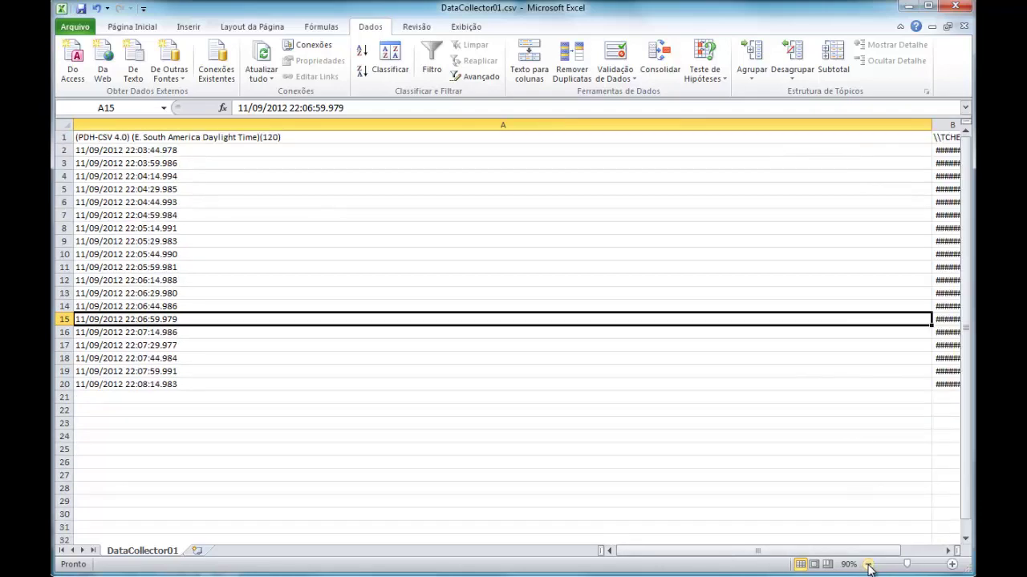
{"action": "double_click", "coordinate": [935, 122]}
{"action": "double_click", "coordinate": [337, 119]}
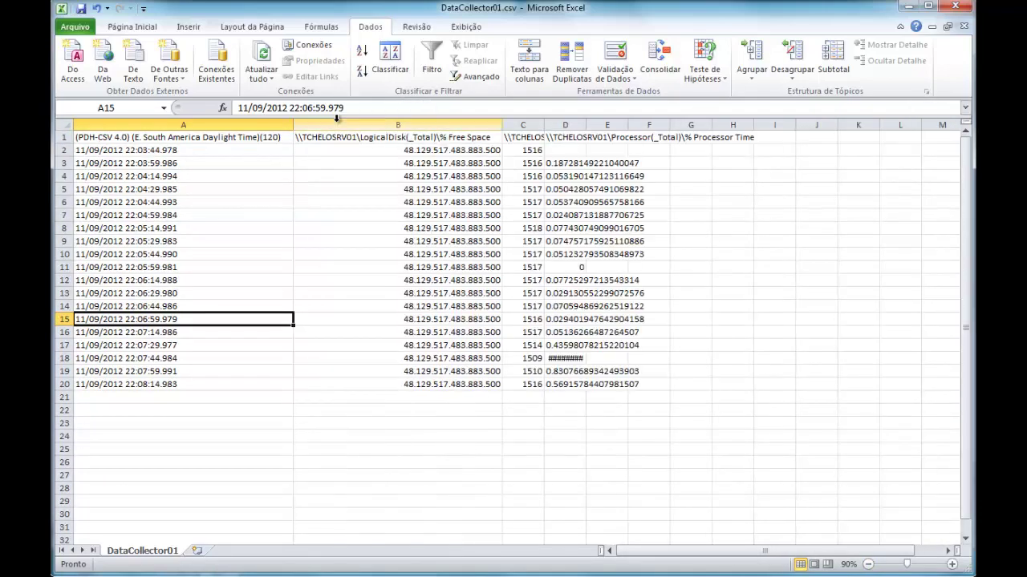
{"action": "double_click", "coordinate": [544, 124]}
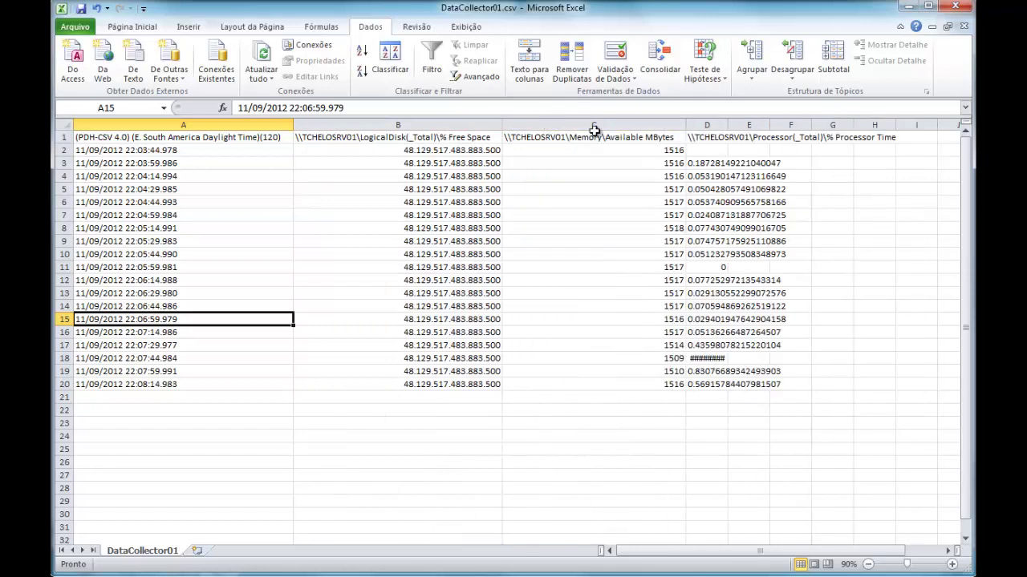
{"action": "double_click", "coordinate": [728, 123]}
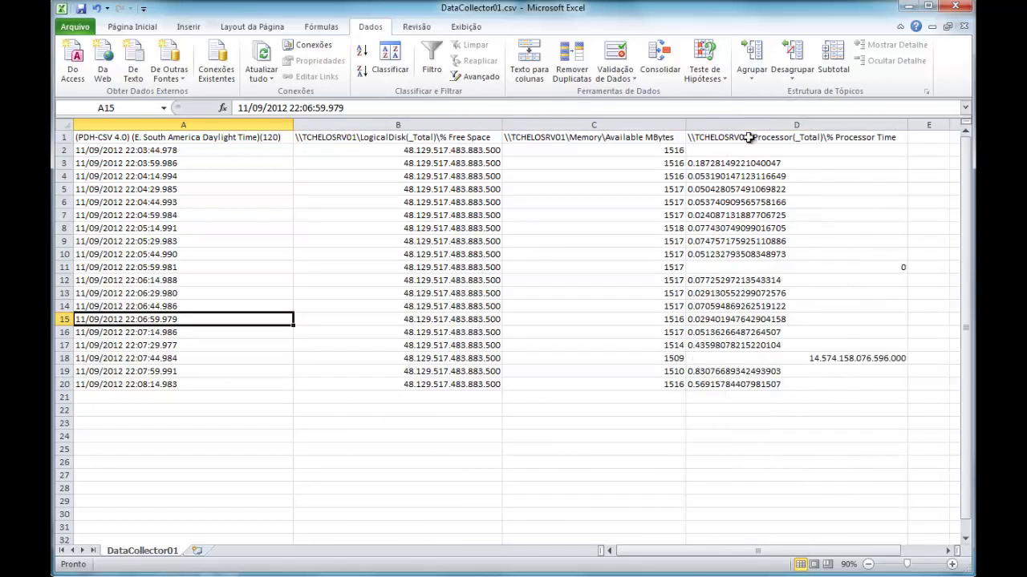
Look over the processor time, available memory and free disk space columns, and centre the sample data in A2:D20
{"action": "left_click", "coordinate": [816, 139]}
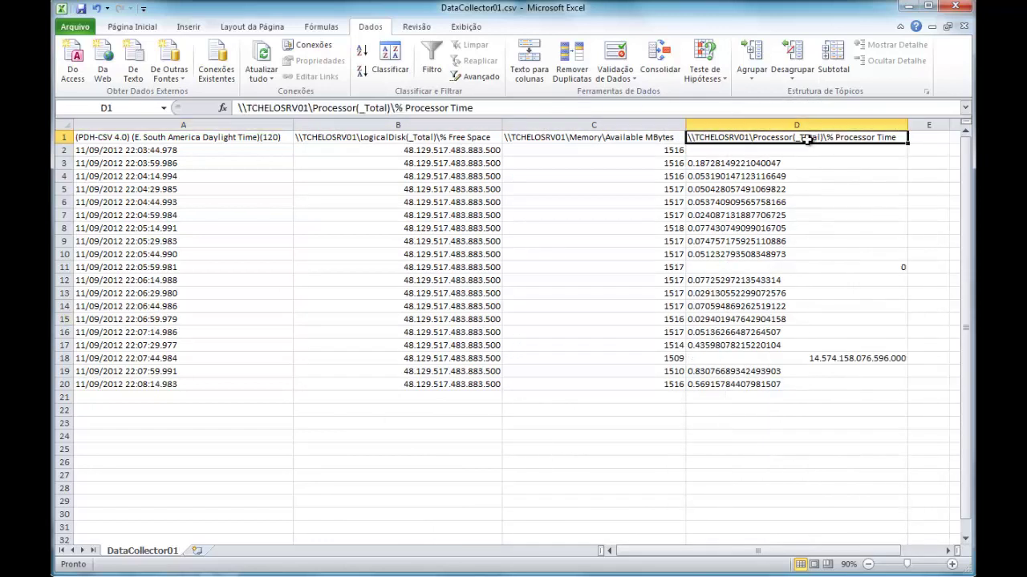
{"action": "left_click_drag", "start_coordinate": [774, 161], "coordinate": [737, 361]}
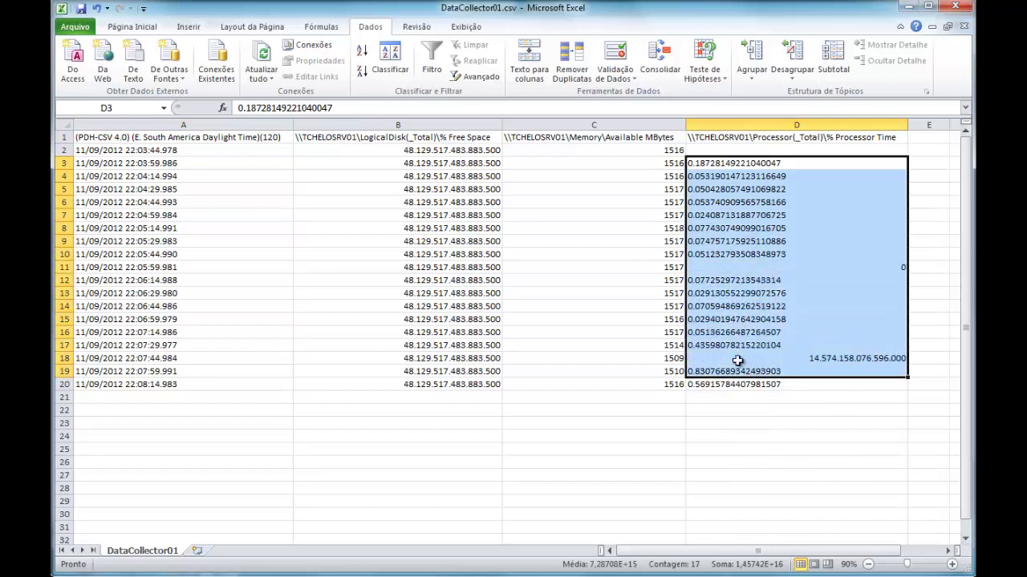
{"action": "left_click", "coordinate": [633, 137]}
{"action": "left_click", "coordinate": [404, 138]}
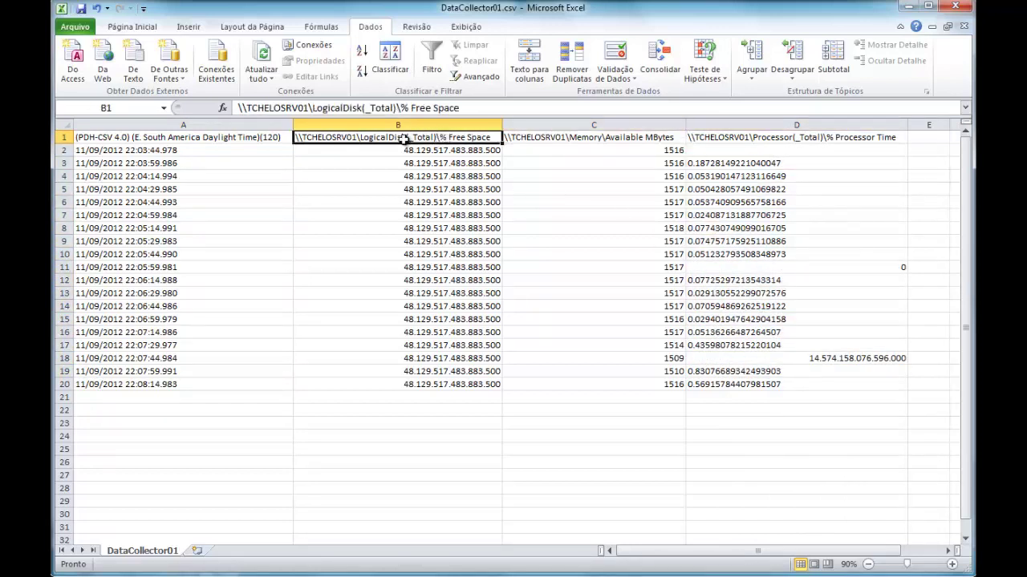
{"action": "left_click", "coordinate": [277, 137]}
{"action": "left_click", "coordinate": [478, 142]}
{"action": "left_click_drag", "start_coordinate": [790, 385], "coordinate": [120, 150]}
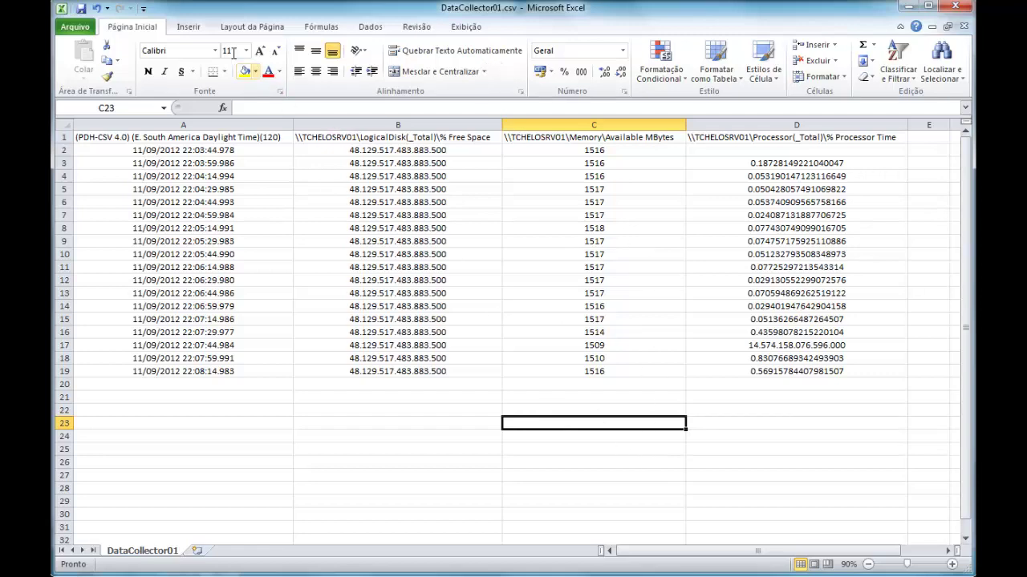
Insert an empty 2-D line chart below the sample data
{"action": "left_click", "coordinate": [189, 27]}
{"action": "left_click", "coordinate": [327, 73]}
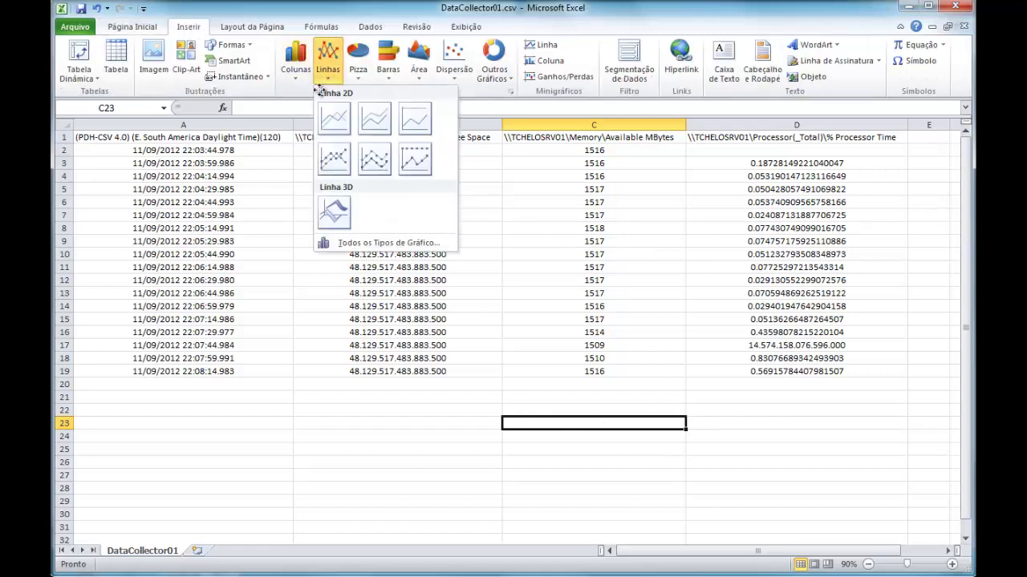
{"action": "left_click", "coordinate": [334, 158]}
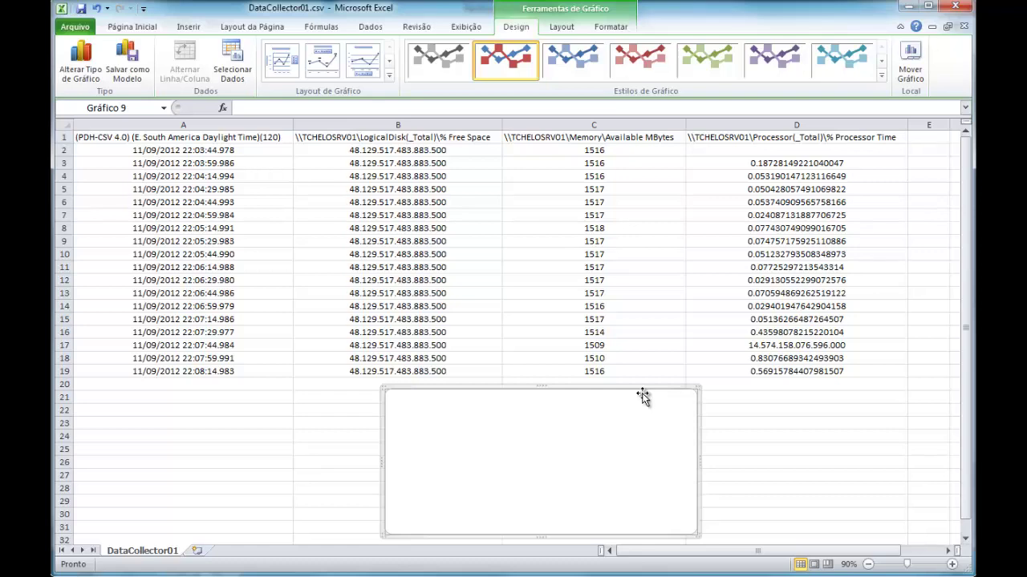
Add a data series named Consumo CPU to the empty chart's data source
{"action": "right_click", "coordinate": [630, 409]}
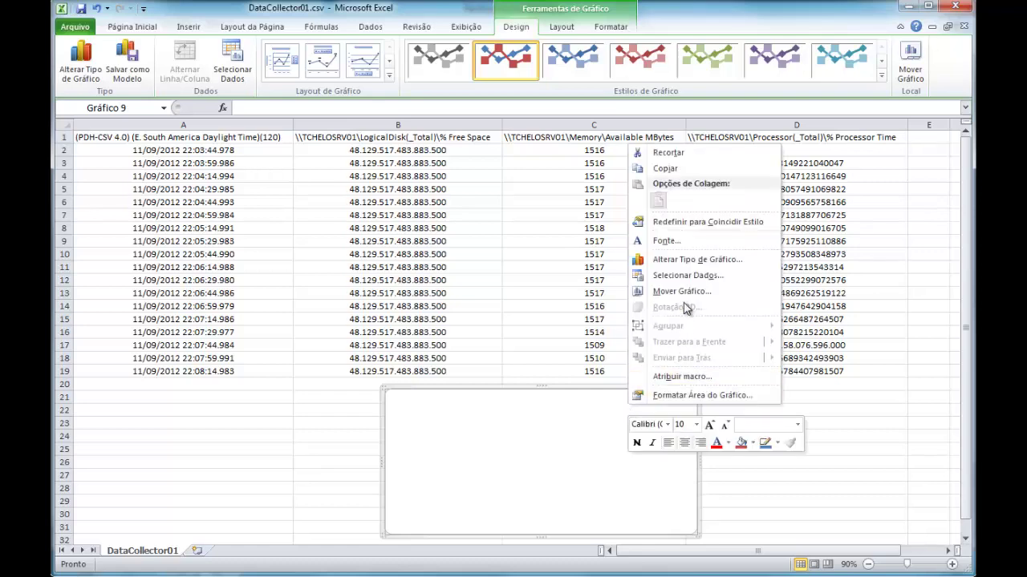
{"action": "left_click", "coordinate": [686, 276]}
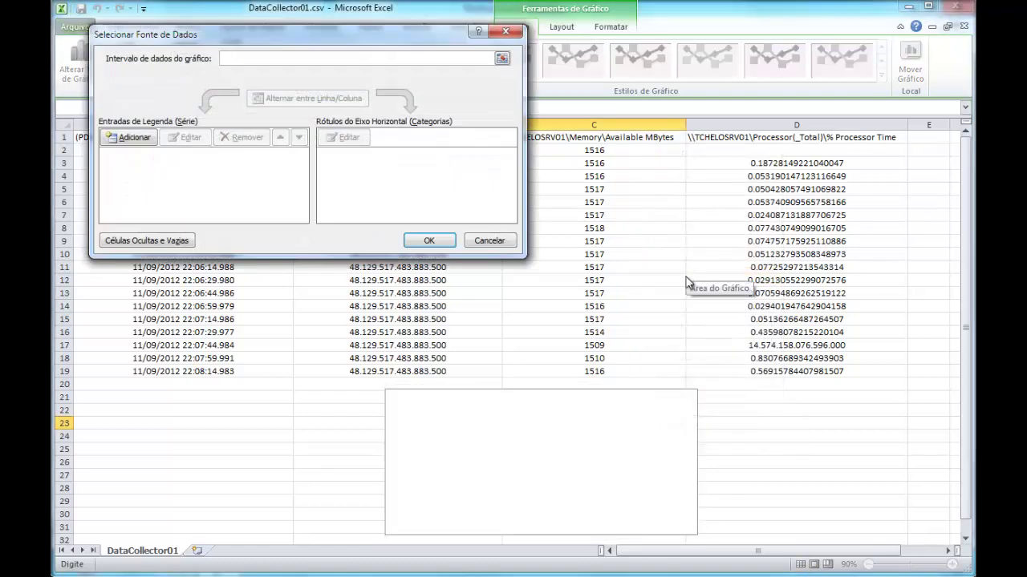
{"action": "left_click", "coordinate": [131, 138]}
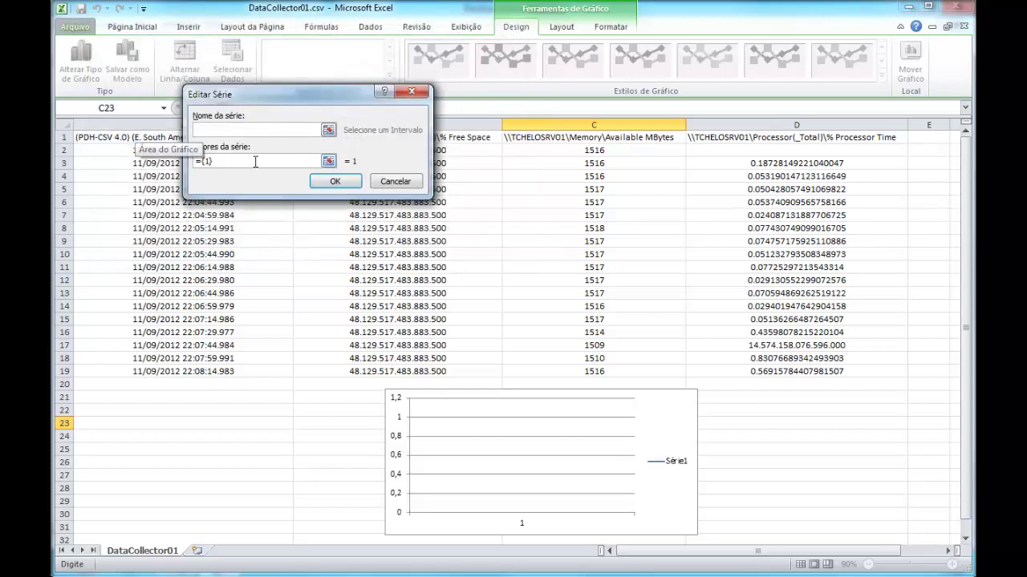
{"action": "type", "text": "Consumo "}
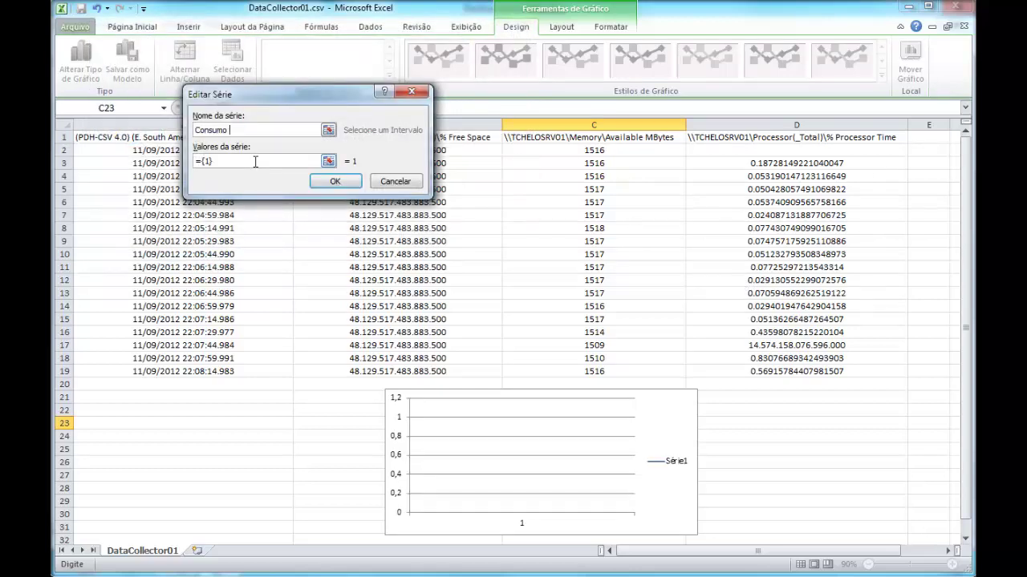
{"action": "type", "text": "CPU"}
Set the series values to the processor time samples in D3:D19 and apply the chart's data source
{"action": "left_click", "coordinate": [328, 162]}
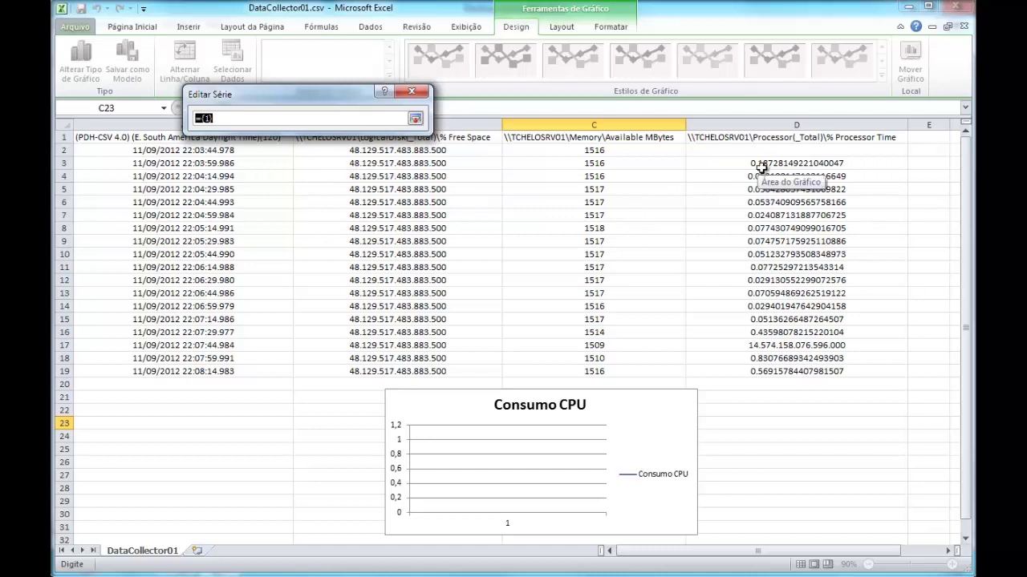
{"action": "left_click_drag", "start_coordinate": [760, 166], "coordinate": [776, 370]}
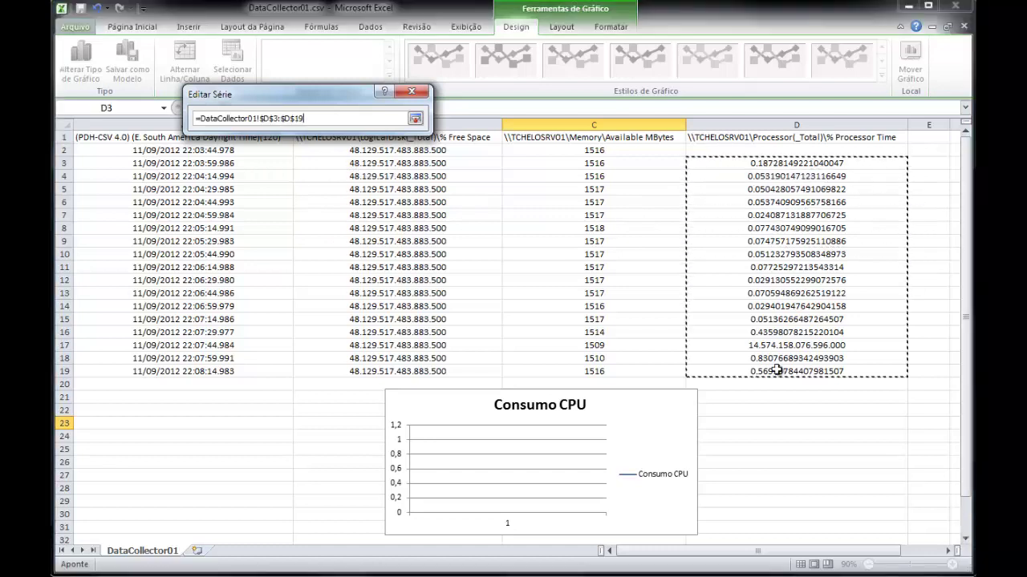
{"action": "left_click", "coordinate": [415, 119]}
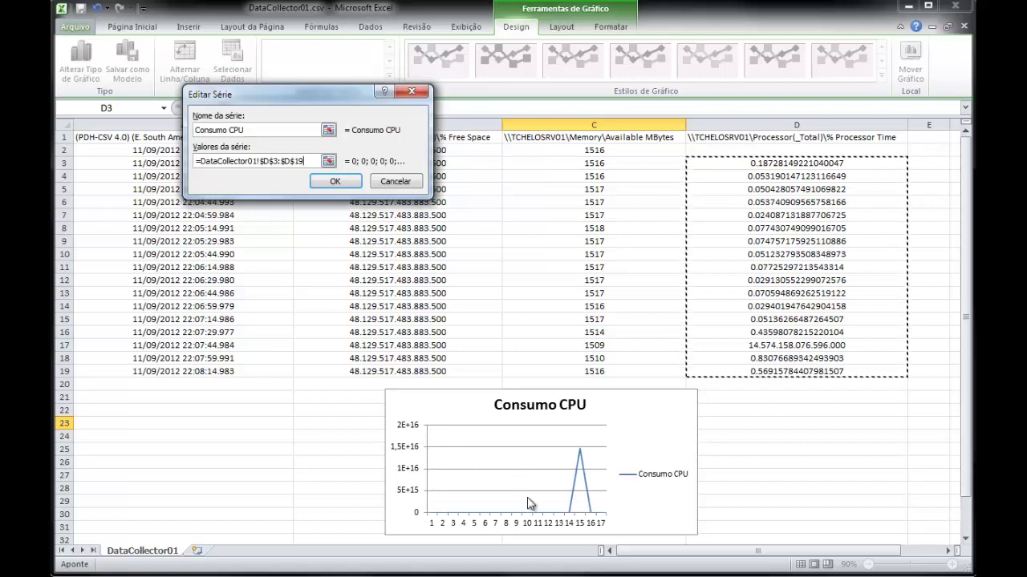
{"action": "left_click", "coordinate": [337, 184]}
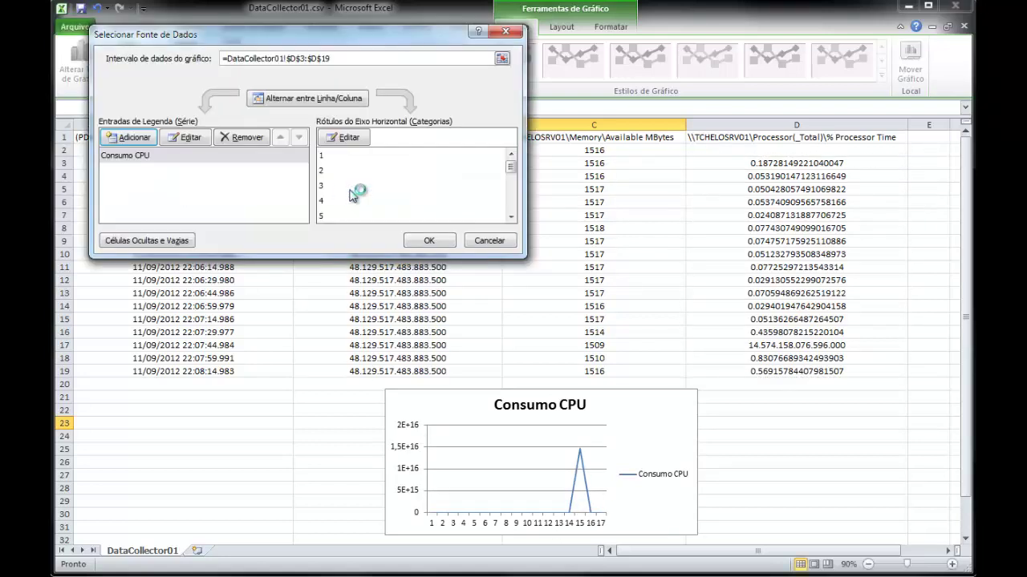
{"action": "left_click", "coordinate": [429, 241]}
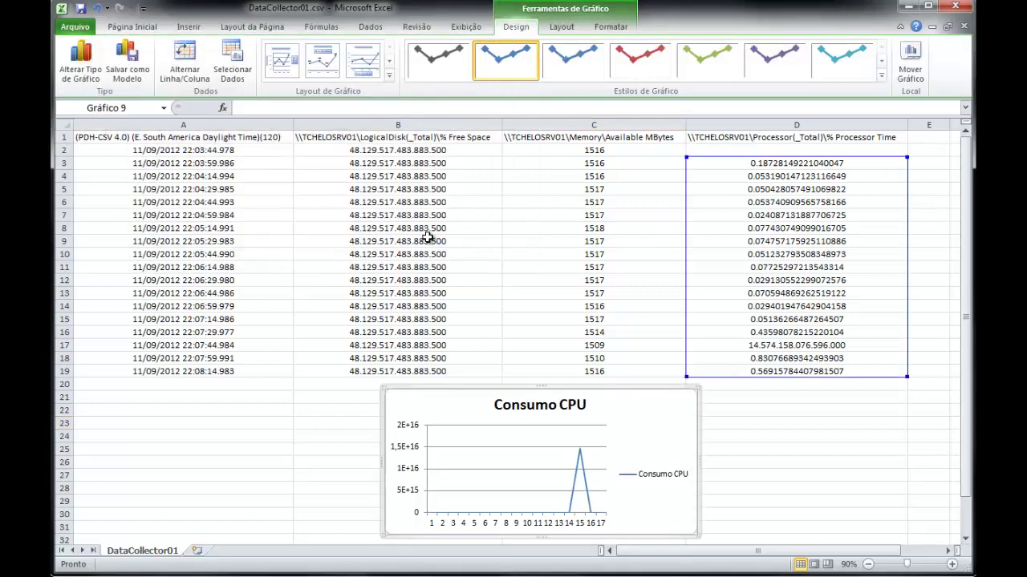
Review the Consumo CPU chart and its plotted points below the data, and close Excel to return to Performance Monitor
{"action": "scroll", "coordinate": [896, 452], "scroll_direction": "down", "scroll_amount": 2}
{"action": "scroll", "coordinate": [896, 452], "scroll_direction": "down", "scroll_amount": 1}
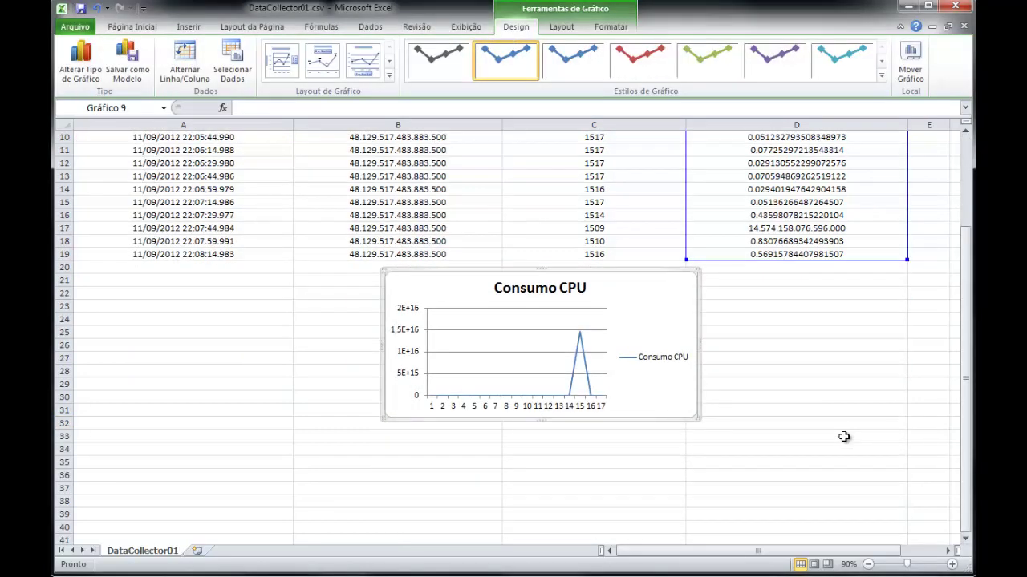
{"action": "mouse_move", "coordinate": [543, 398]}
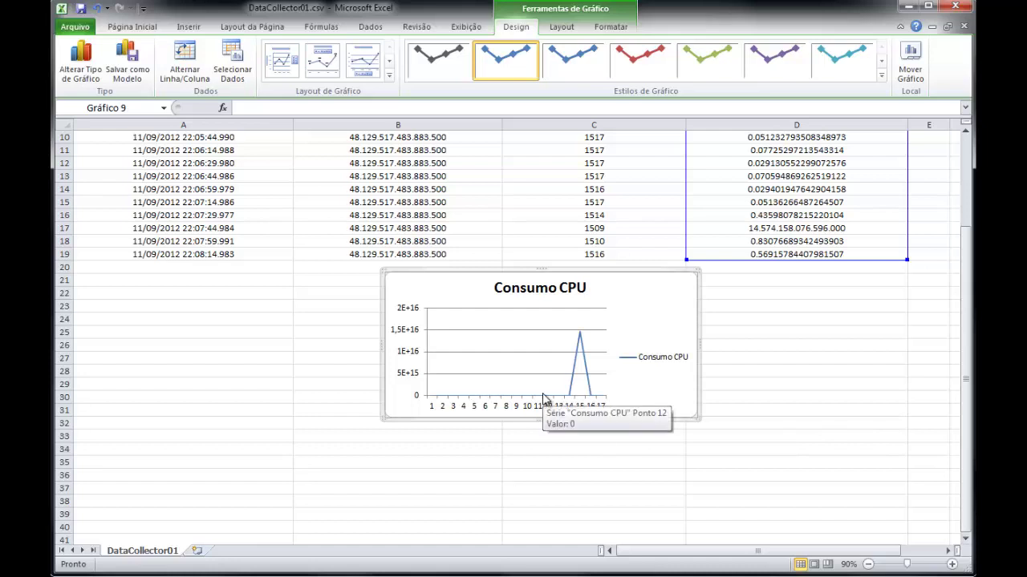
{"action": "scroll", "coordinate": [774, 386], "scroll_direction": "up", "scroll_amount": 3}
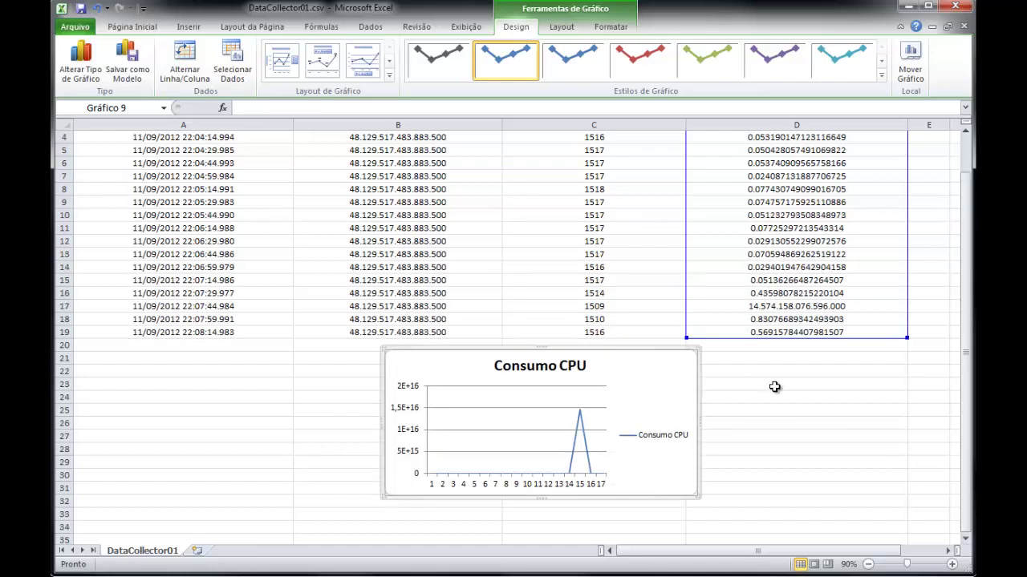
{"action": "scroll", "coordinate": [775, 387], "scroll_direction": "down", "scroll_amount": 1}
{"action": "left_click", "coordinate": [955, 6]}
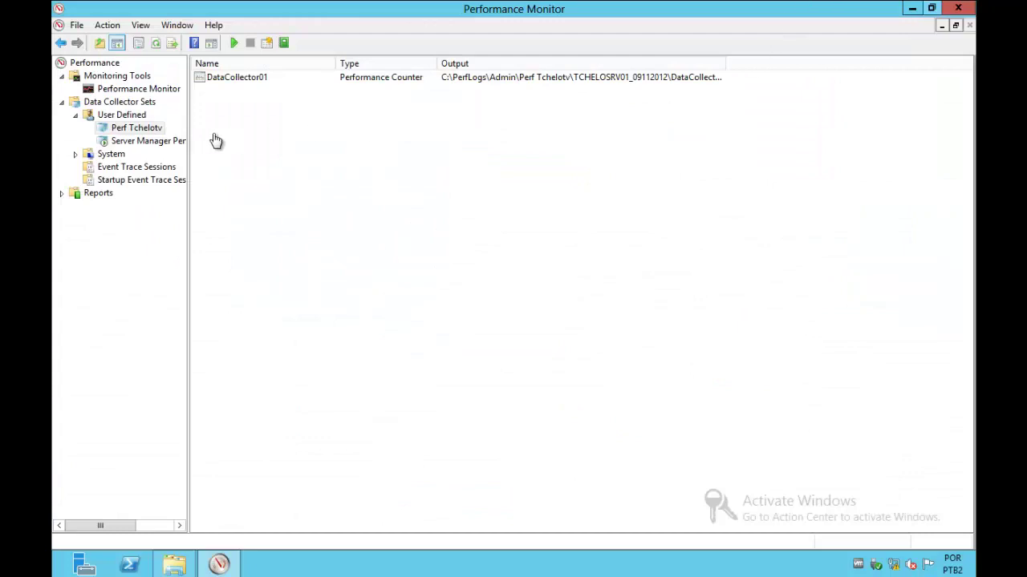